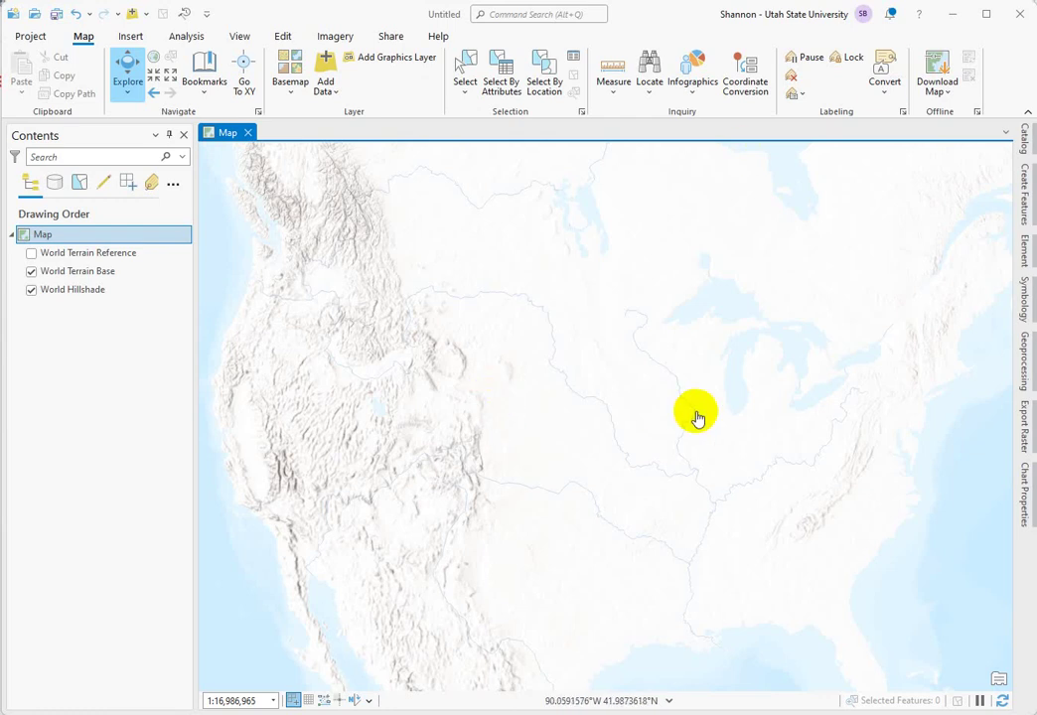
Step: Add the ACS Median Household Income Variables - Boundaries layer from ArcGIS Online to the map
{"action": "left_click", "coordinate": [327, 61]}
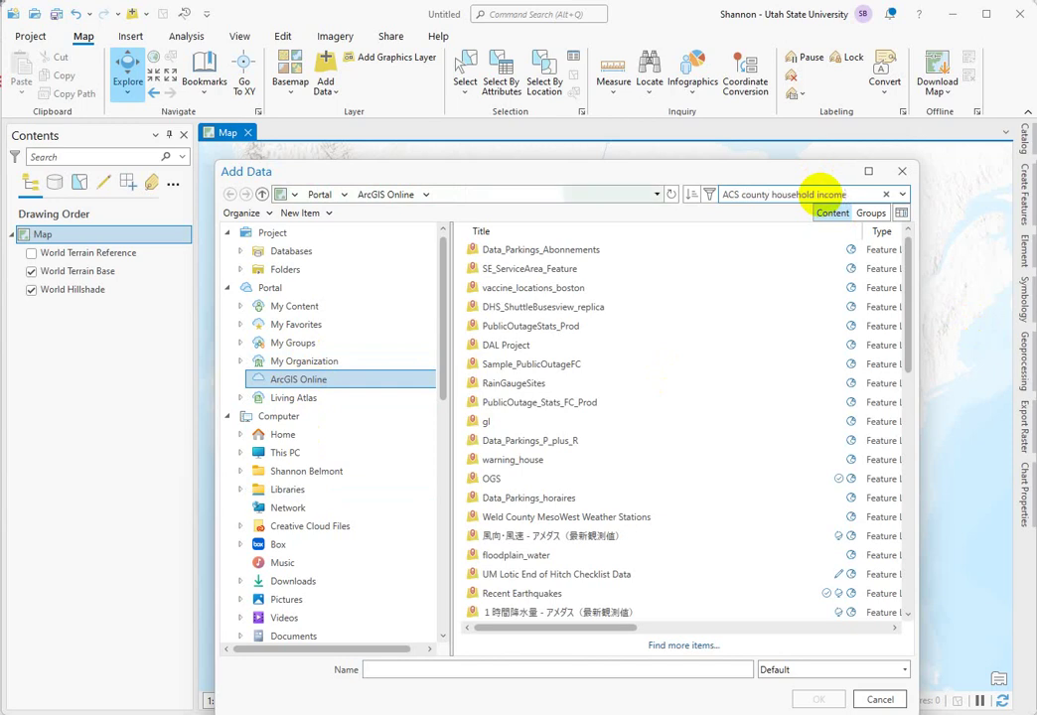
{"action": "key", "text": "Return"}
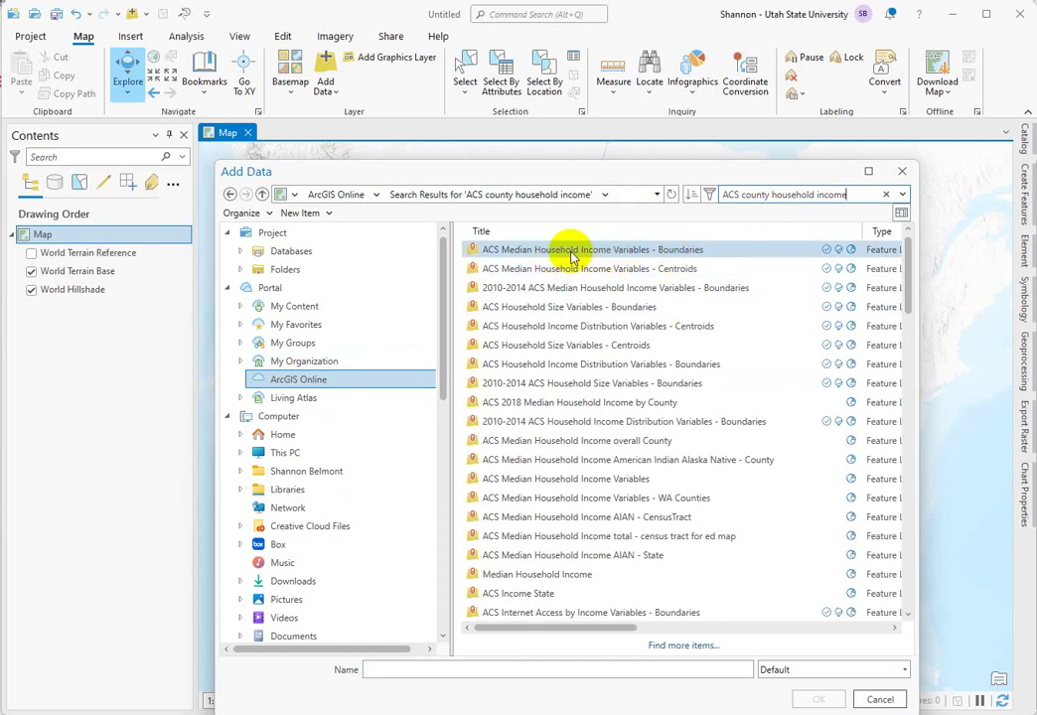
{"action": "left_click", "coordinate": [570, 250]}
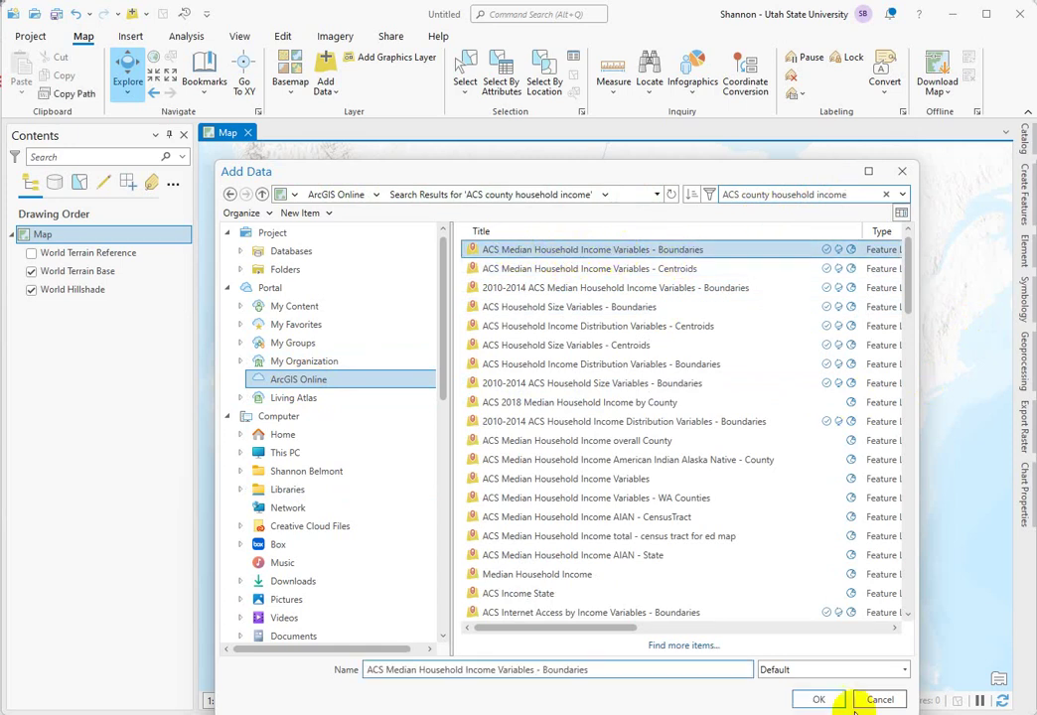
{"action": "left_click", "coordinate": [820, 700]}
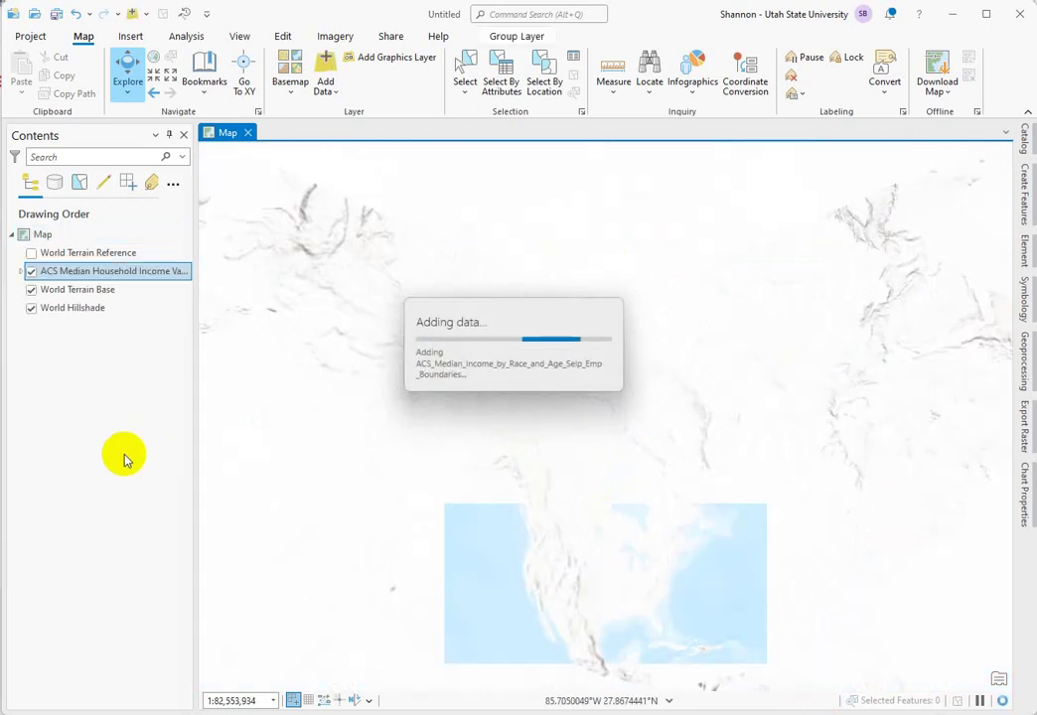
Step: Expand the income layer's State, County and Tract sublayers, then pan and zoom to the contiguous US
{"action": "left_click", "coordinate": [21, 273]}
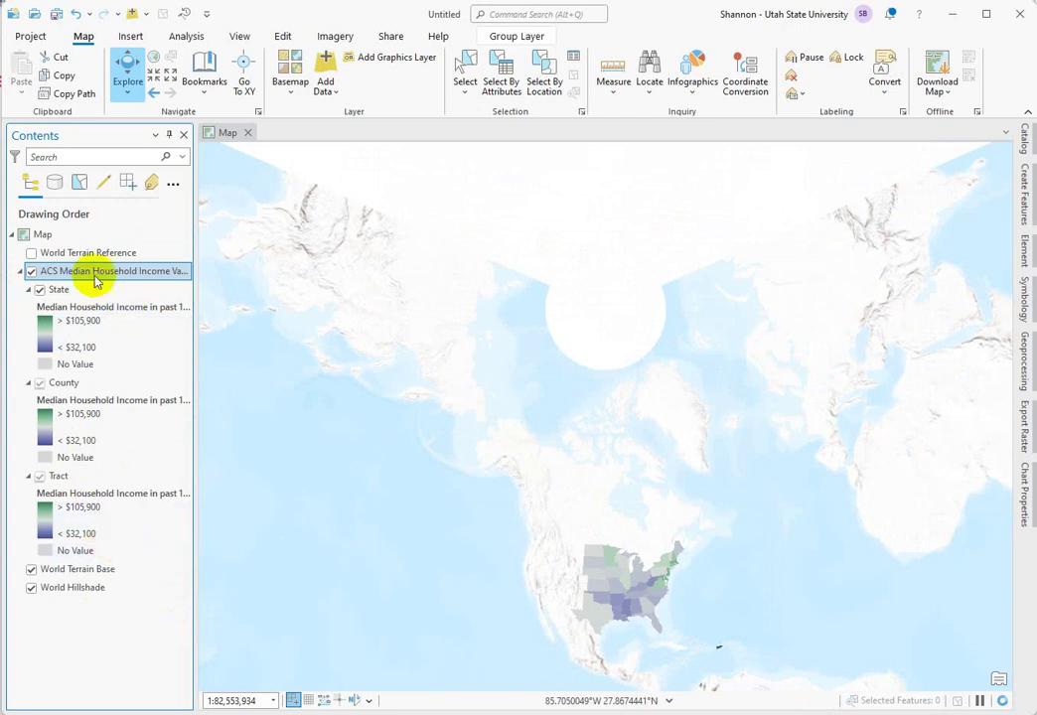
{"action": "left_click_drag", "start_coordinate": [647, 601], "coordinate": [620, 373]}
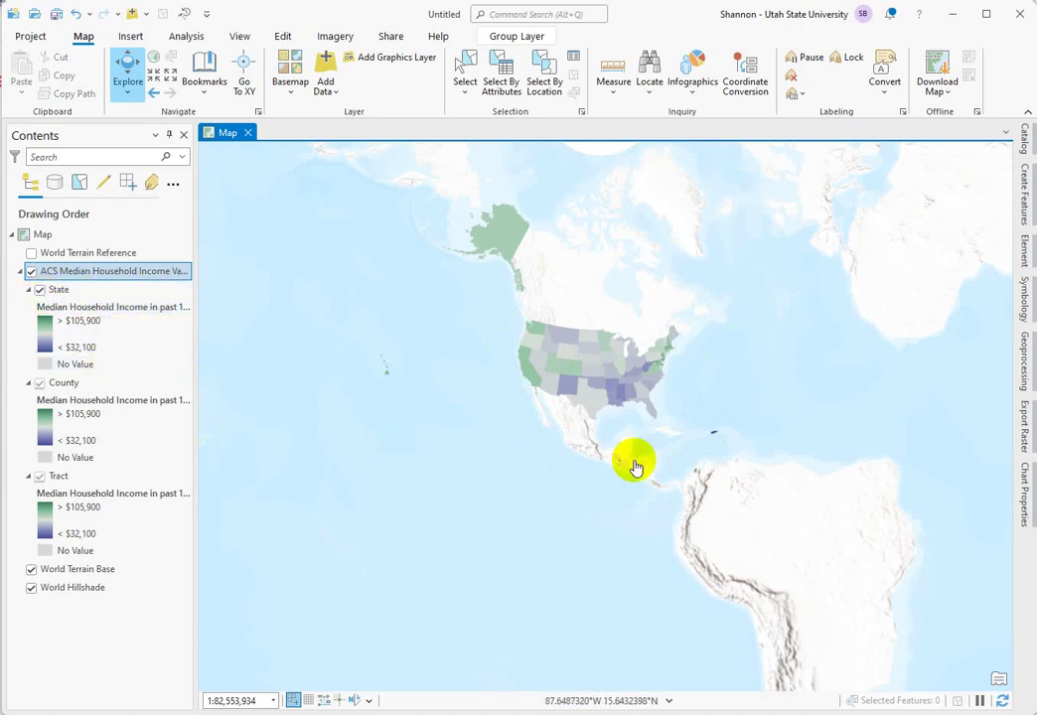
{"action": "scroll", "coordinate": [586, 386], "scroll_direction": "up", "scroll_amount": 3}
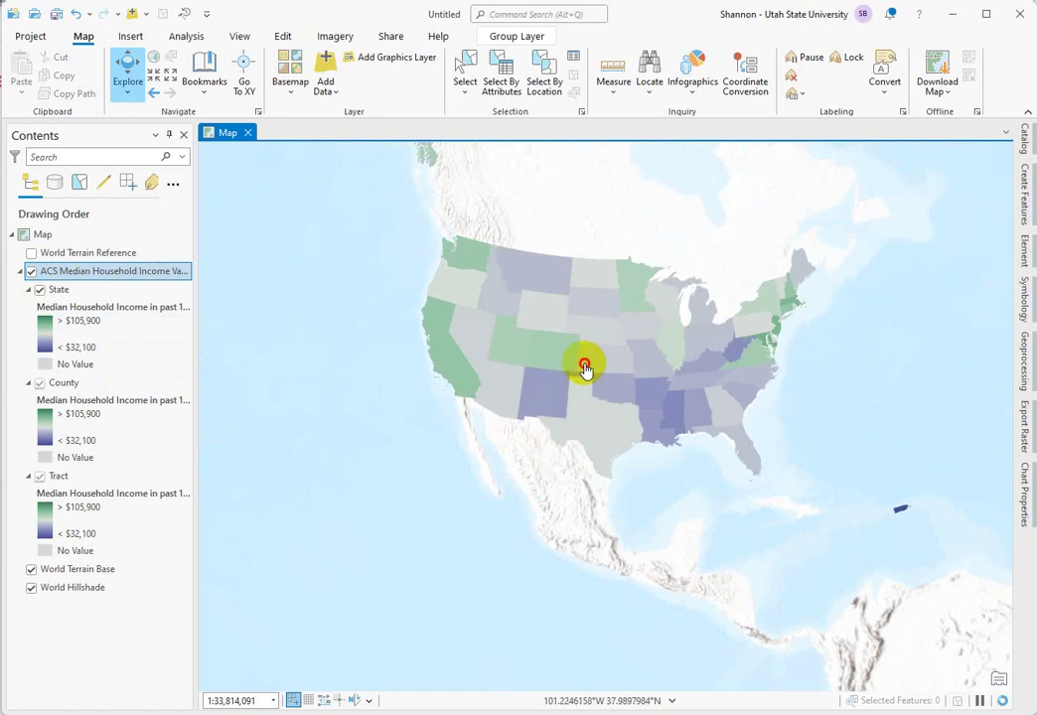
{"action": "left_click_drag", "start_coordinate": [586, 398], "coordinate": [503, 424]}
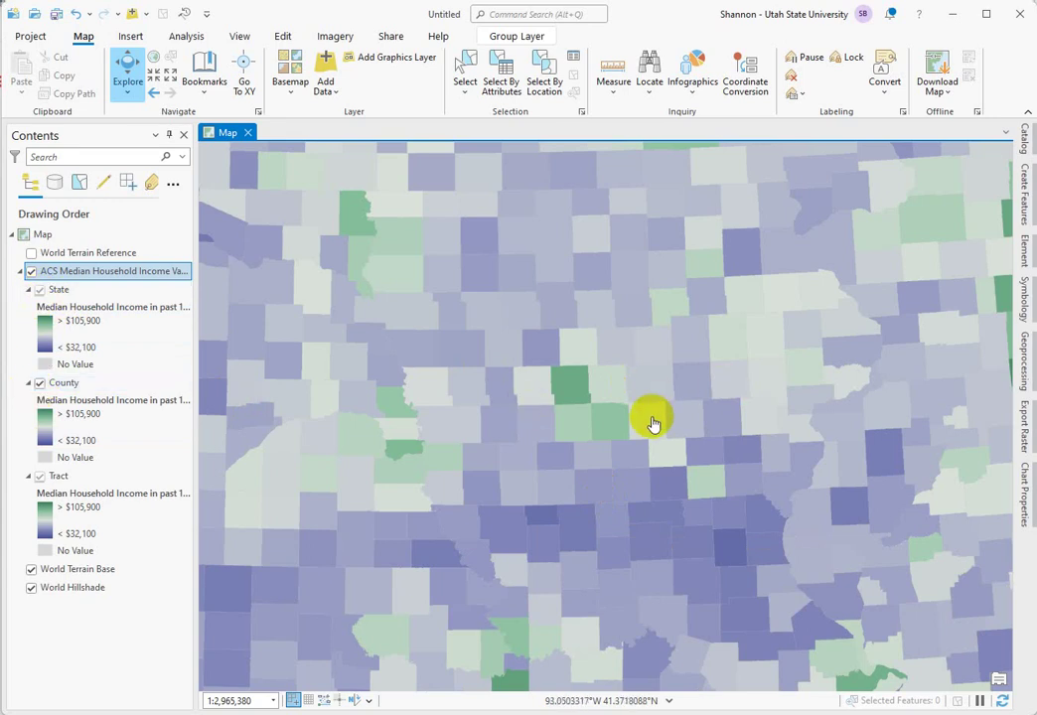
{"action": "scroll", "coordinate": [653, 424], "scroll_direction": "up", "scroll_amount": 5}
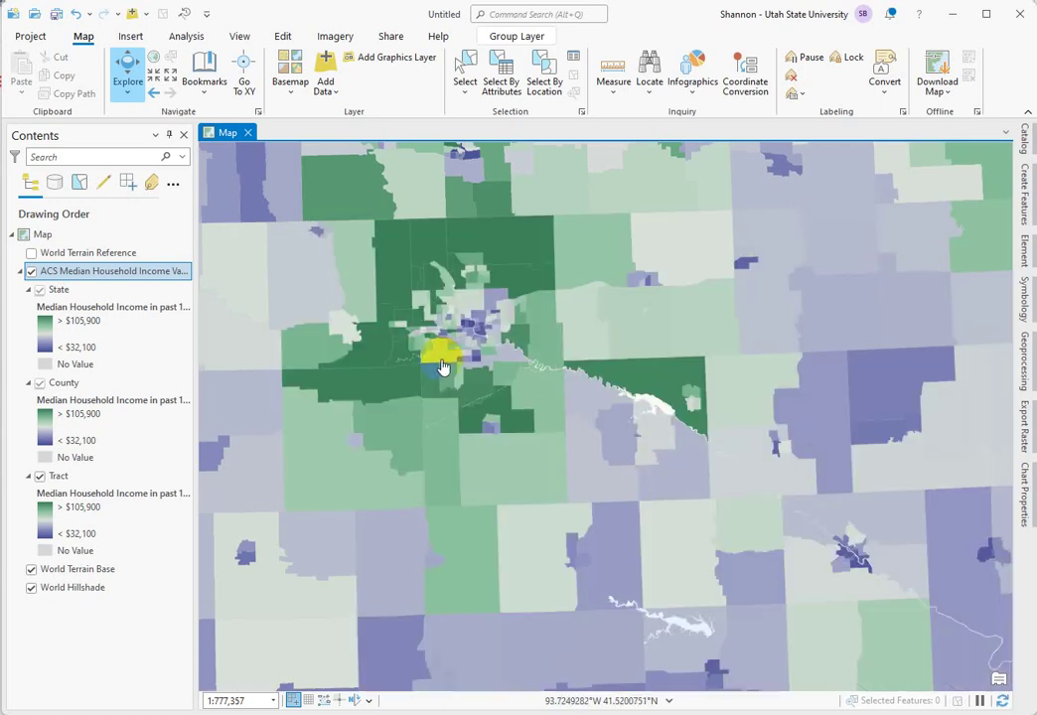
{"action": "scroll", "coordinate": [600, 348], "scroll_direction": "down", "scroll_amount": 4}
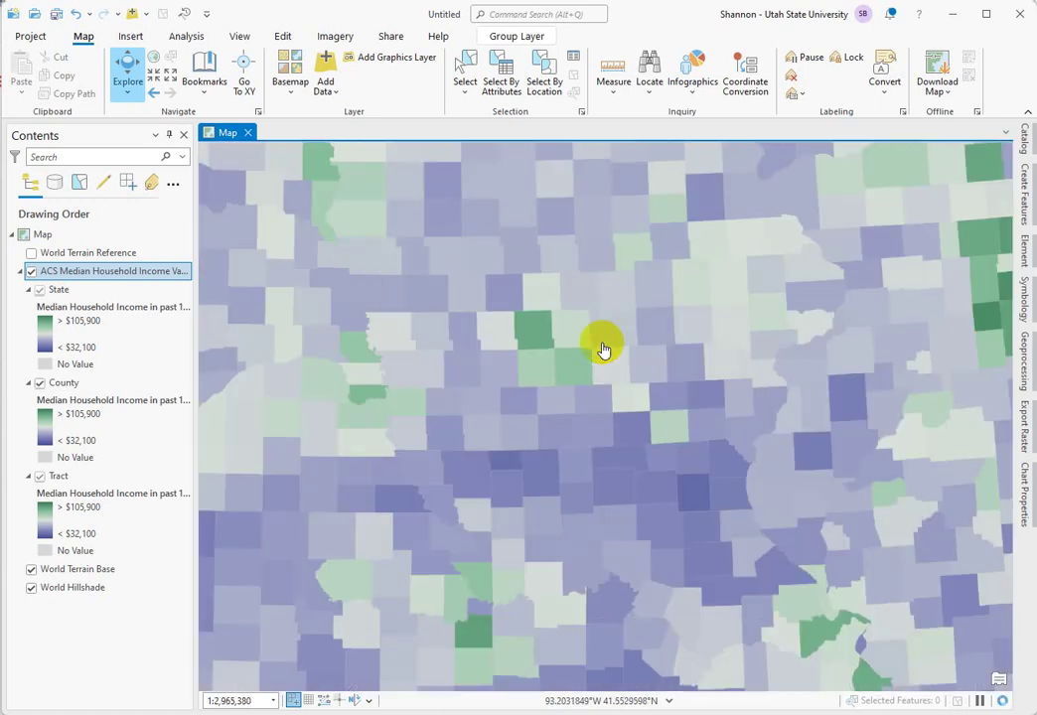
{"action": "scroll", "coordinate": [600, 347], "scroll_direction": "down", "scroll_amount": 3}
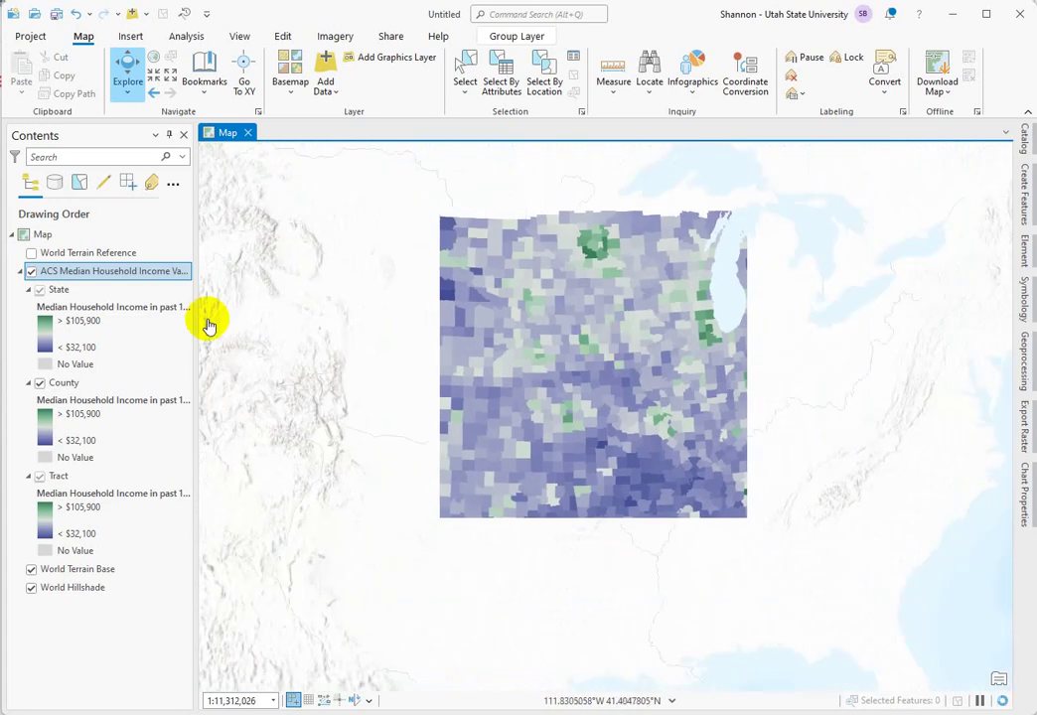
Step: Hide the State and Tract sublayers and set County's In beyond and Out beyond scales to <None>
{"action": "left_click", "coordinate": [38, 289]}
{"action": "left_click", "coordinate": [40, 476]}
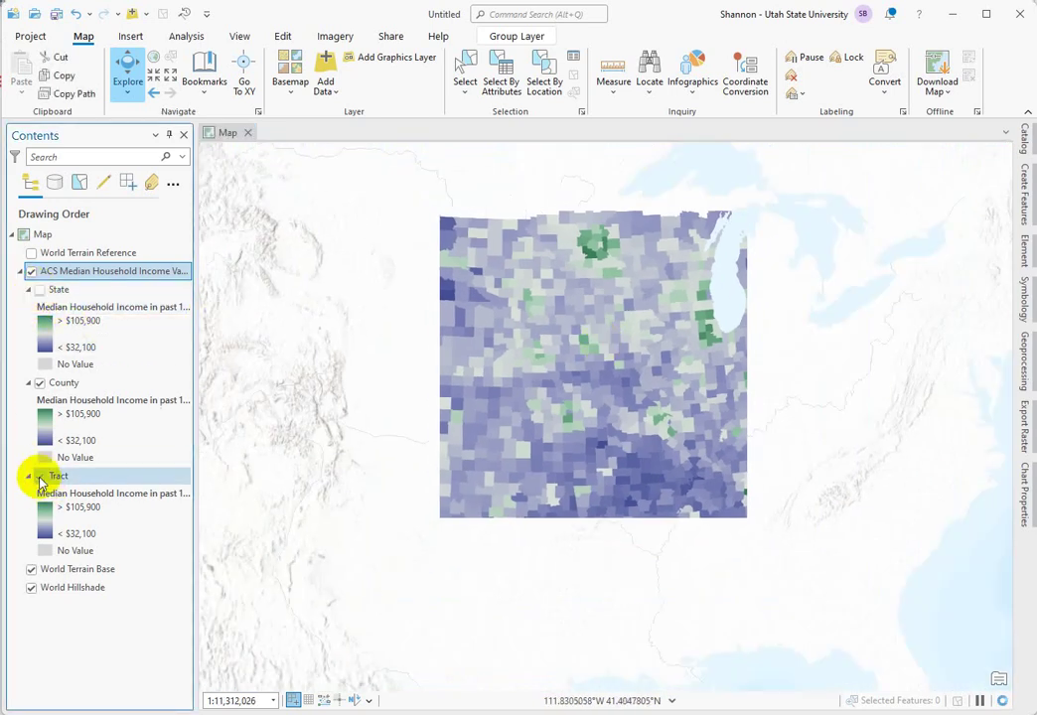
{"action": "right_click", "coordinate": [64, 387]}
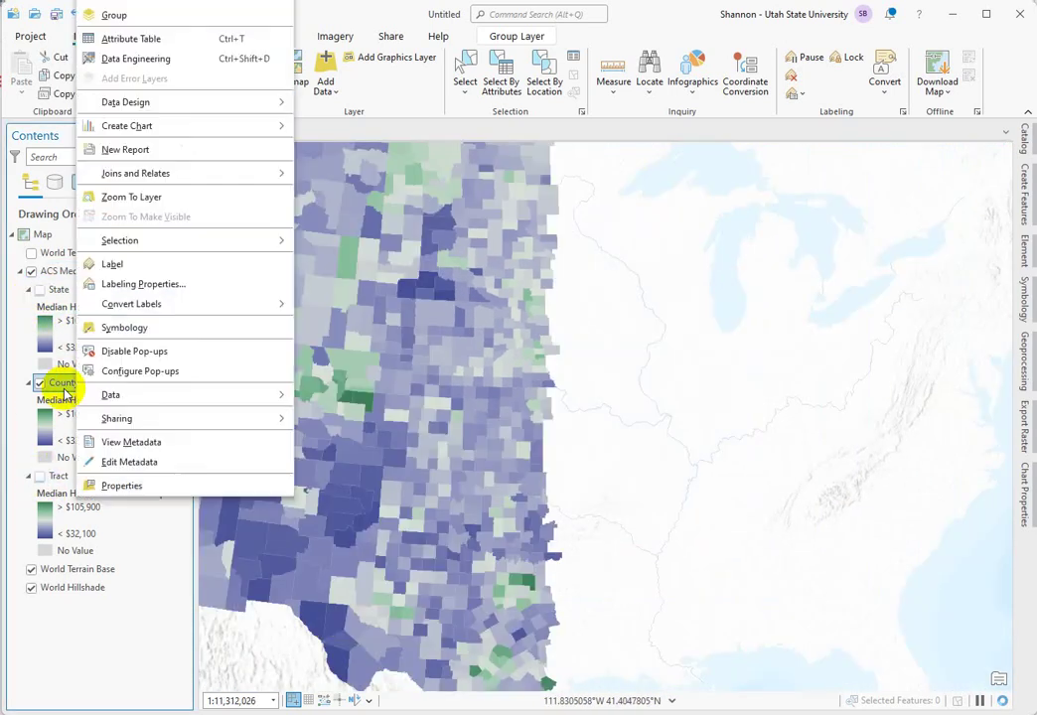
{"action": "left_click", "coordinate": [123, 485]}
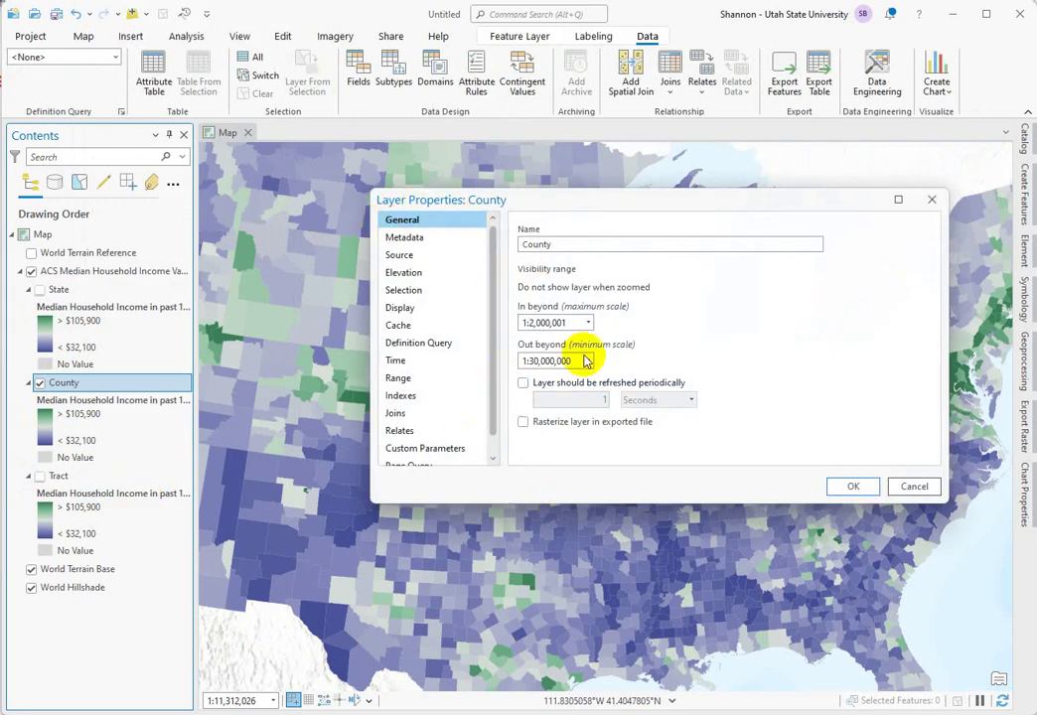
{"action": "left_click", "coordinate": [588, 323]}
{"action": "left_click", "coordinate": [557, 341]}
{"action": "left_click", "coordinate": [589, 360]}
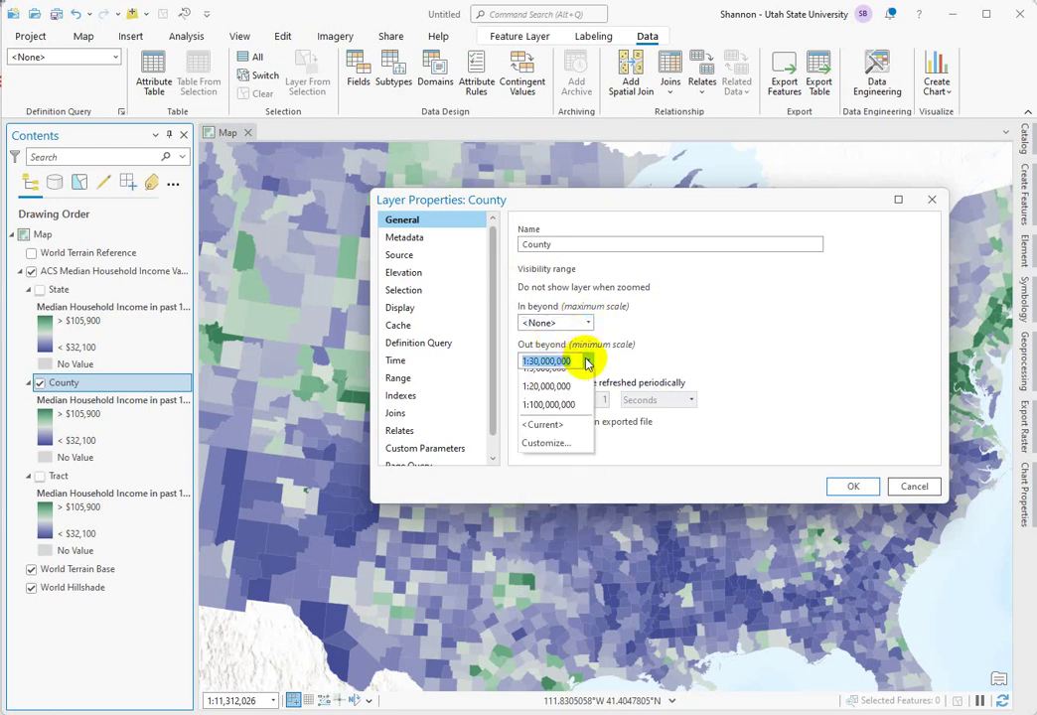
{"action": "left_click", "coordinate": [542, 380]}
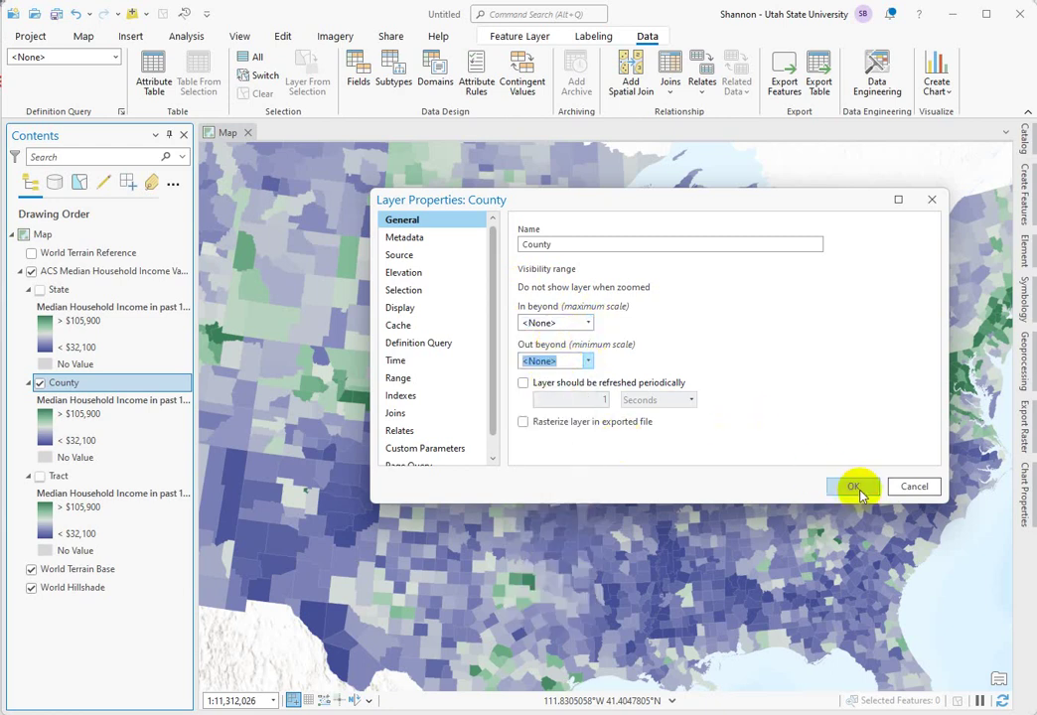
{"action": "left_click", "coordinate": [852, 486]}
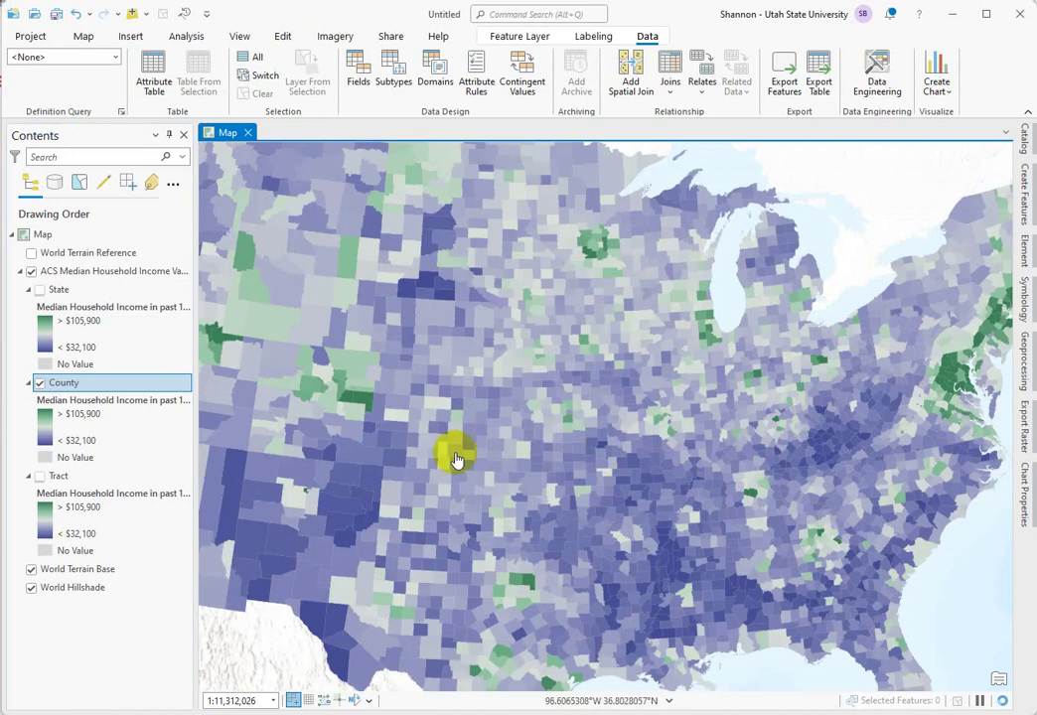
{"action": "left_click_drag", "start_coordinate": [456, 459], "coordinate": [514, 454]}
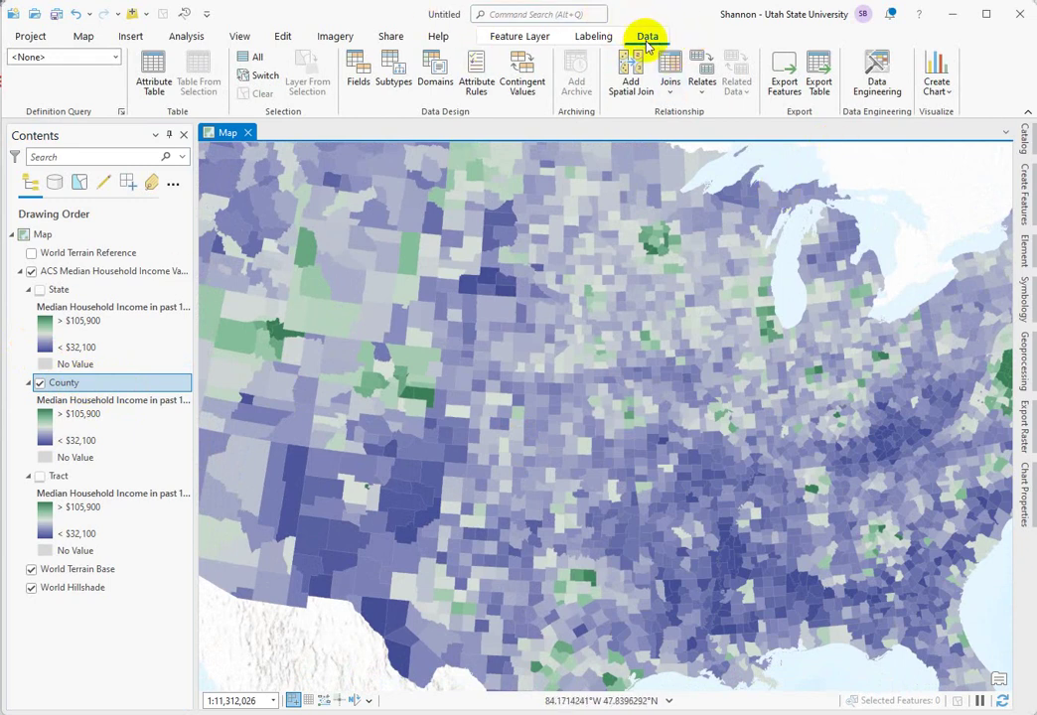
Step: Add Total Households and Median Household Income to the County field statistics table
{"action": "left_click", "coordinate": [877, 76]}
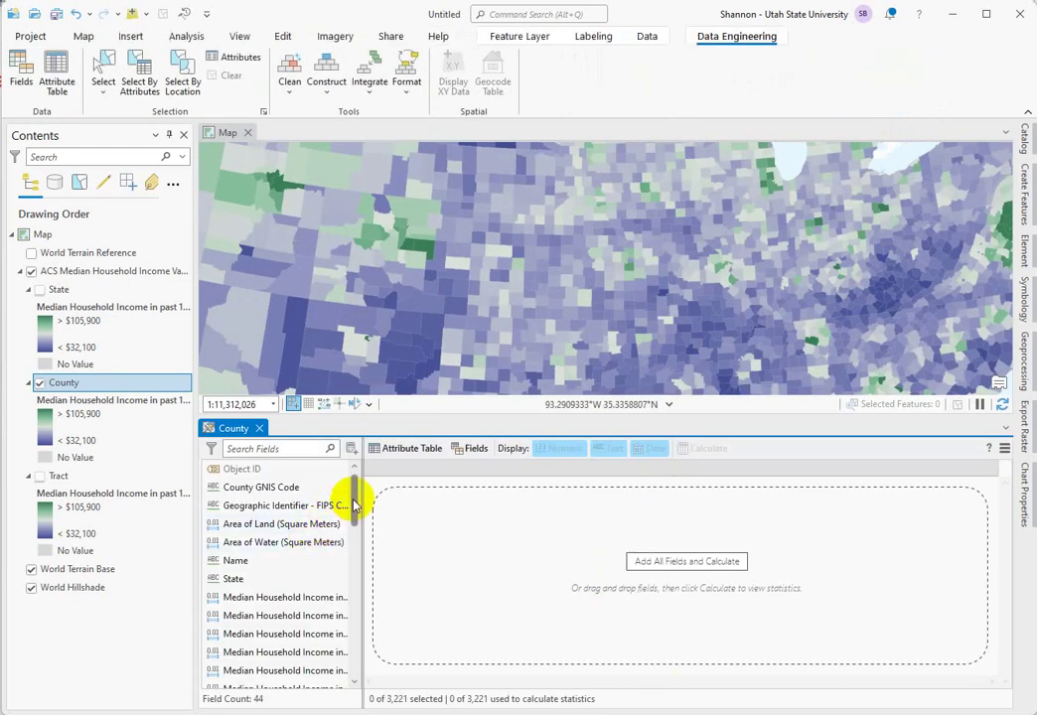
{"action": "left_click_drag", "start_coordinate": [353, 503], "coordinate": [352, 524]}
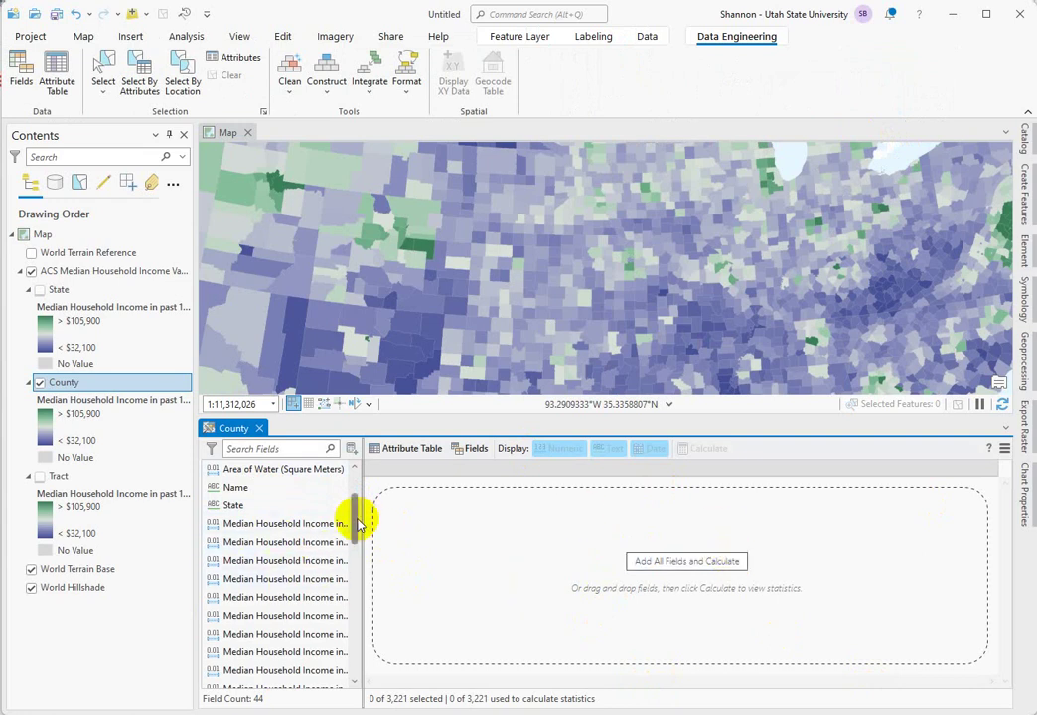
{"action": "left_click_drag", "start_coordinate": [364, 559], "coordinate": [636, 601]}
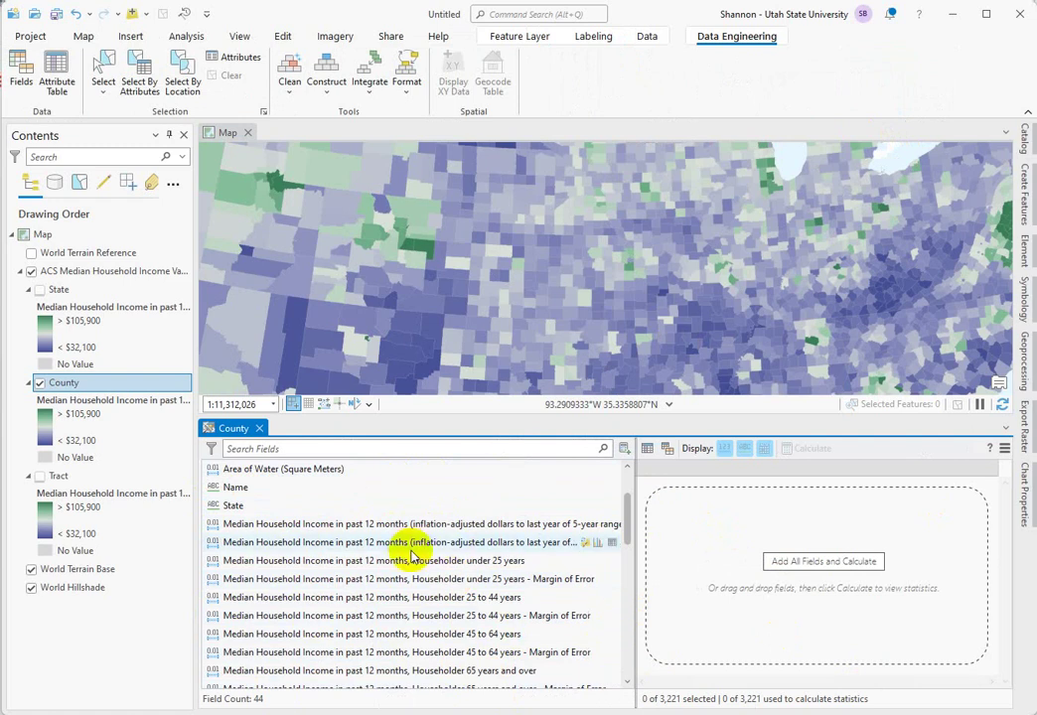
{"action": "left_click_drag", "start_coordinate": [279, 542], "coordinate": [284, 525]}
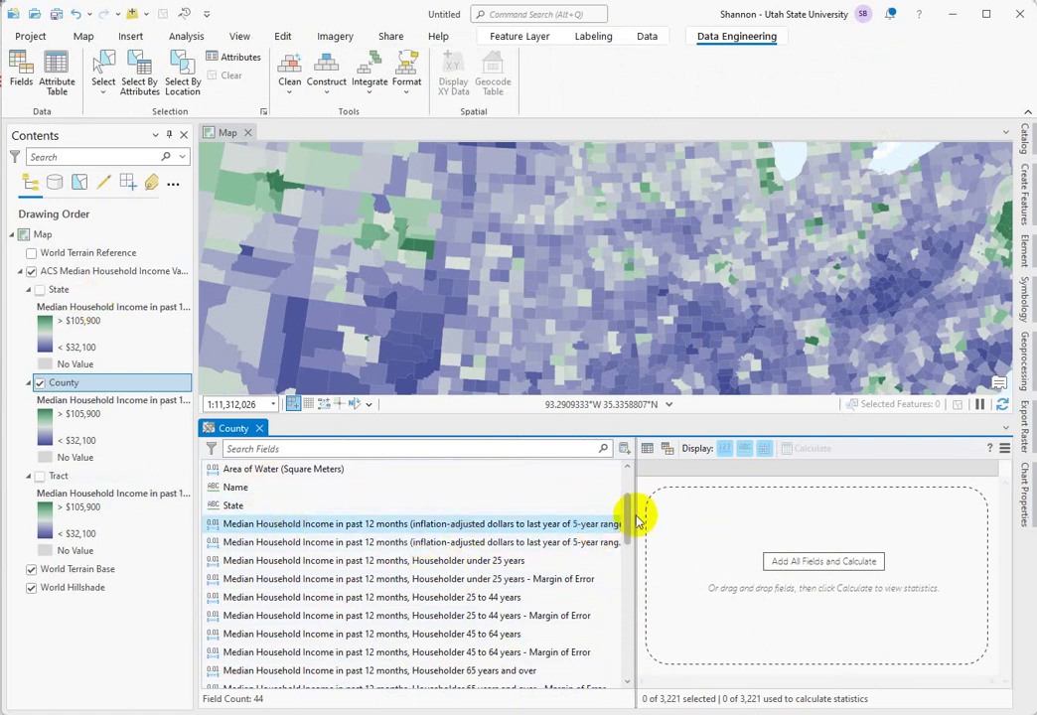
{"action": "left_click_drag", "start_coordinate": [628, 517], "coordinate": [633, 629]}
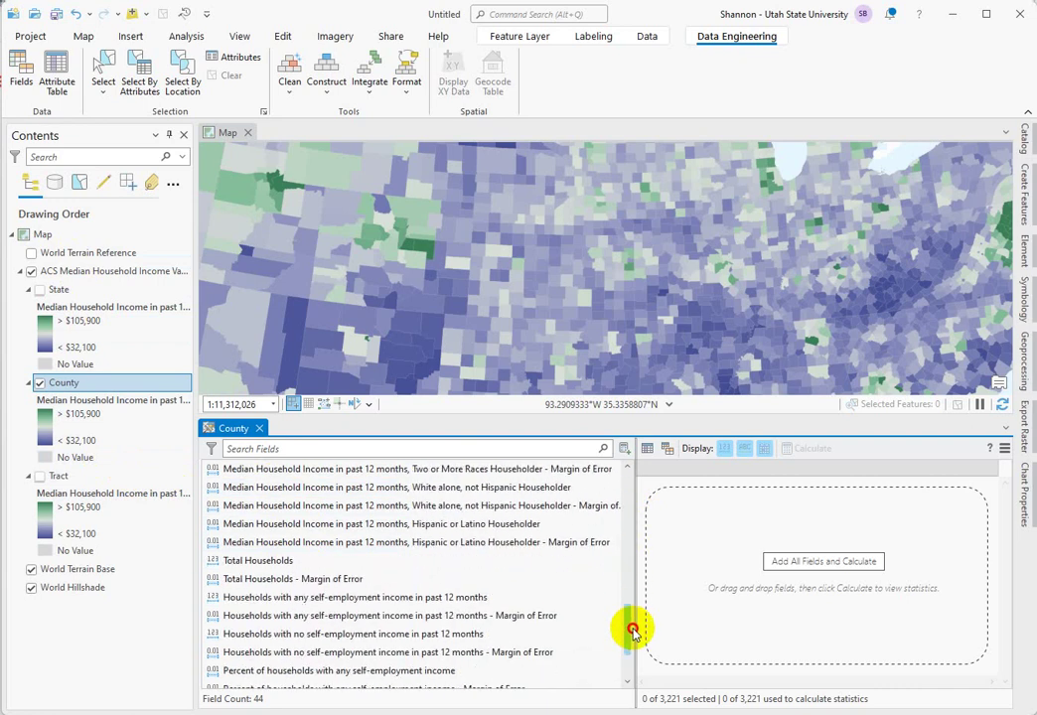
{"action": "left_click", "coordinate": [265, 566]}
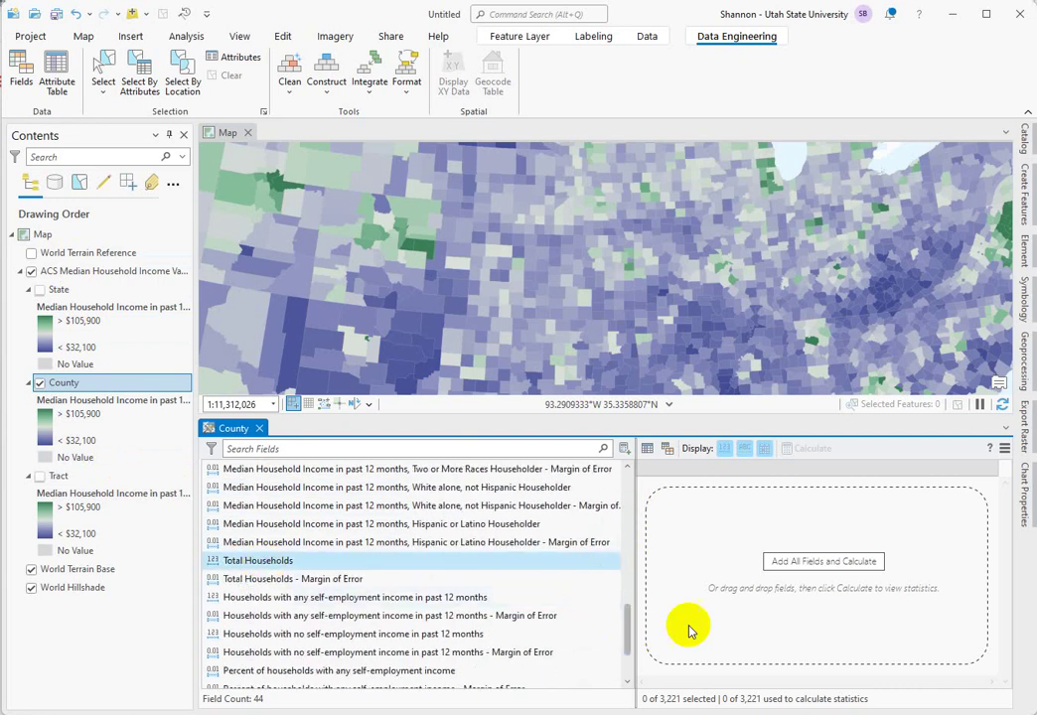
{"action": "left_click_drag", "start_coordinate": [625, 645], "coordinate": [598, 533]}
{"action": "left_click_drag", "start_coordinate": [539, 563], "coordinate": [814, 601]}
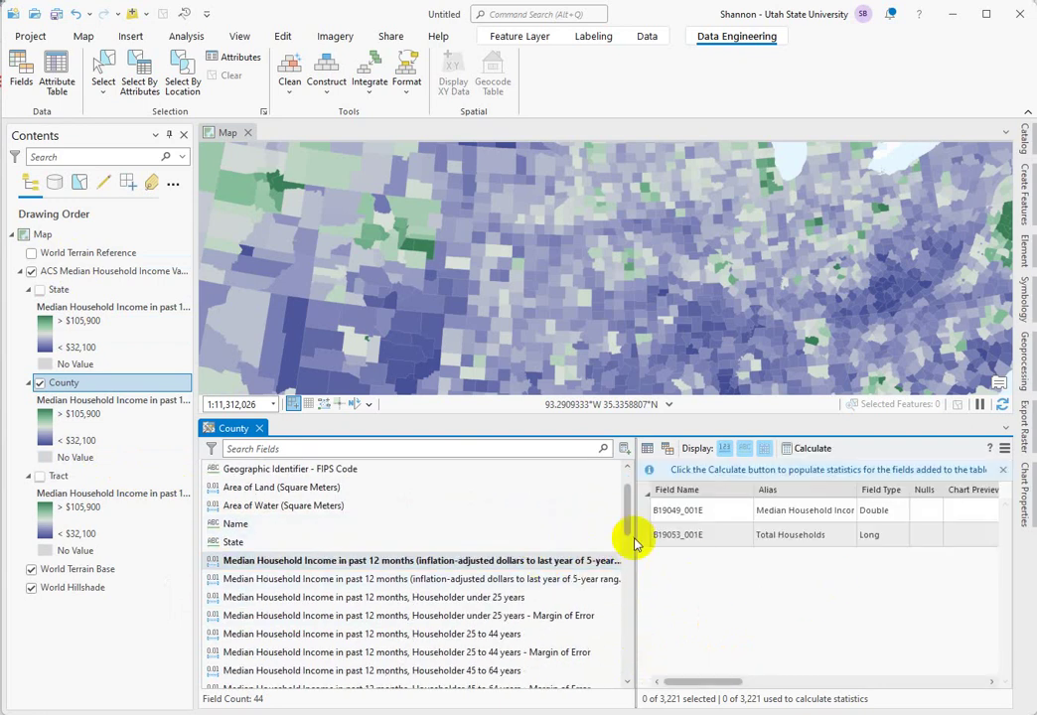
{"action": "left_click_drag", "start_coordinate": [637, 540], "coordinate": [387, 552]}
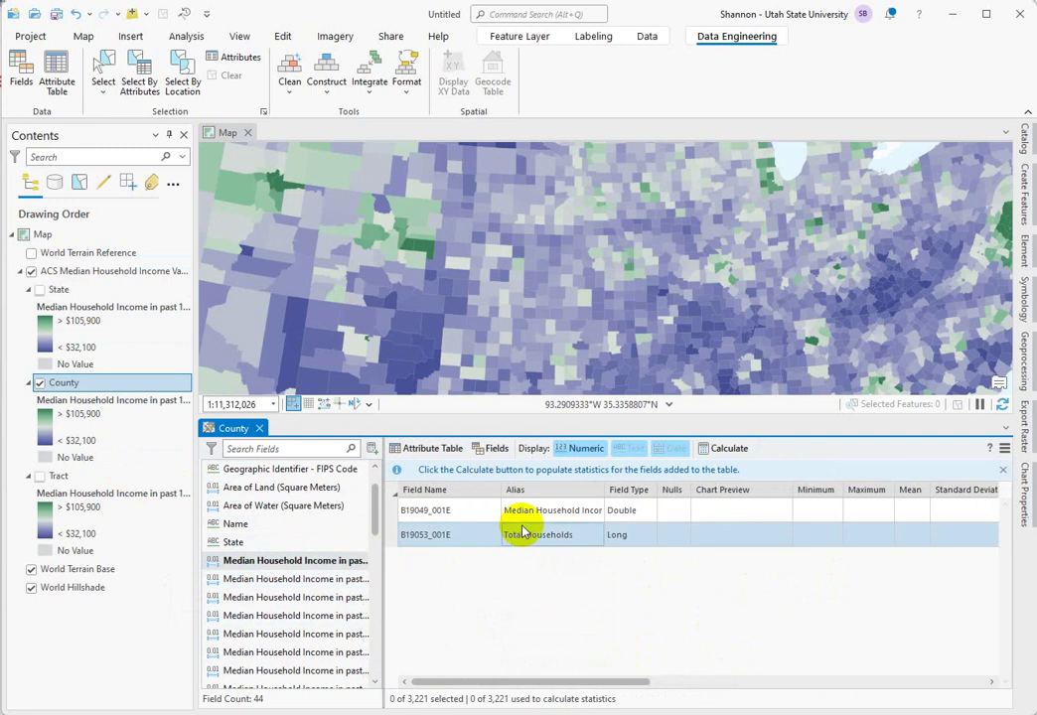
Step: Calculate the field statistics and review the Total Households results
{"action": "left_click", "coordinate": [740, 448]}
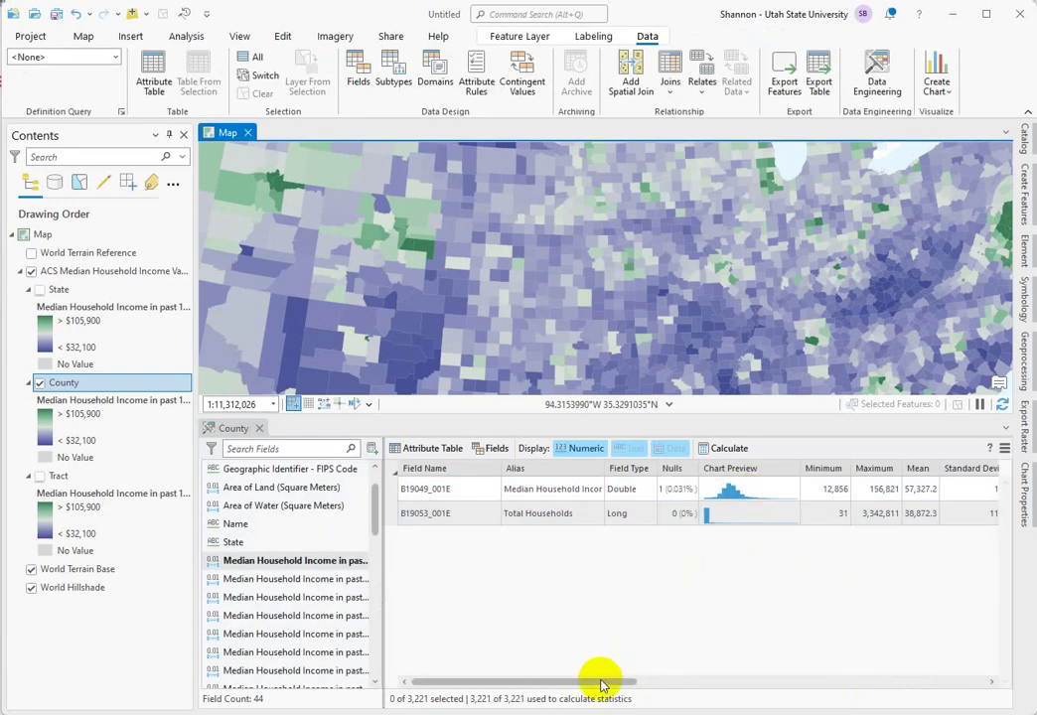
{"action": "left_click_drag", "start_coordinate": [604, 683], "coordinate": [630, 679]}
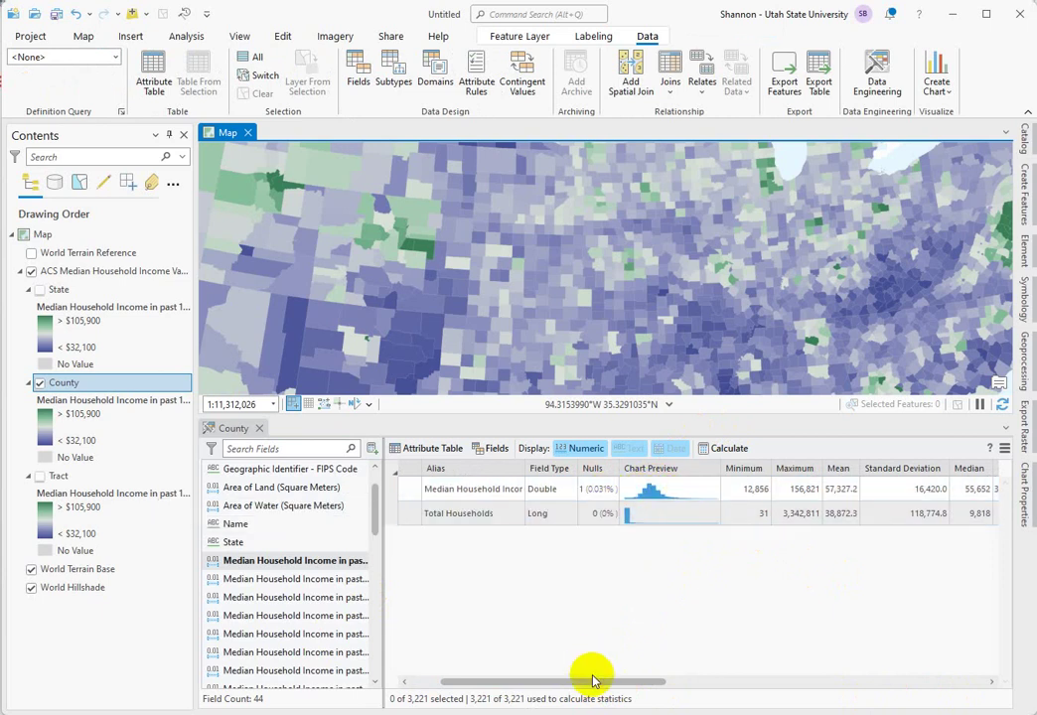
{"action": "left_click_drag", "start_coordinate": [595, 684], "coordinate": [687, 686]}
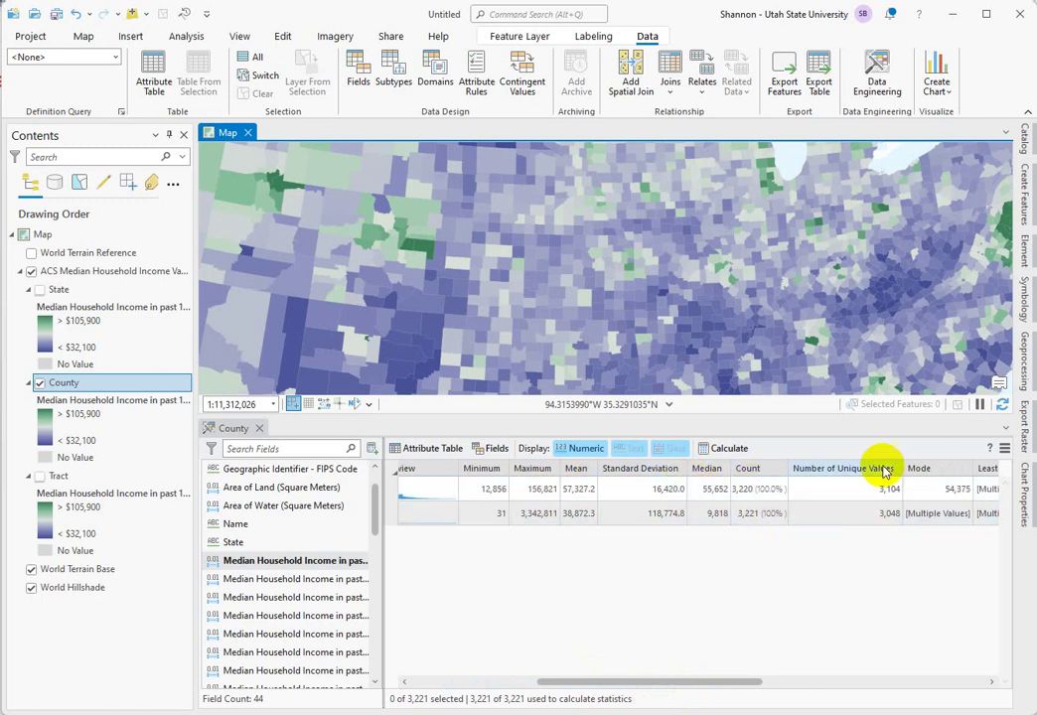
{"action": "left_click", "coordinate": [829, 515]}
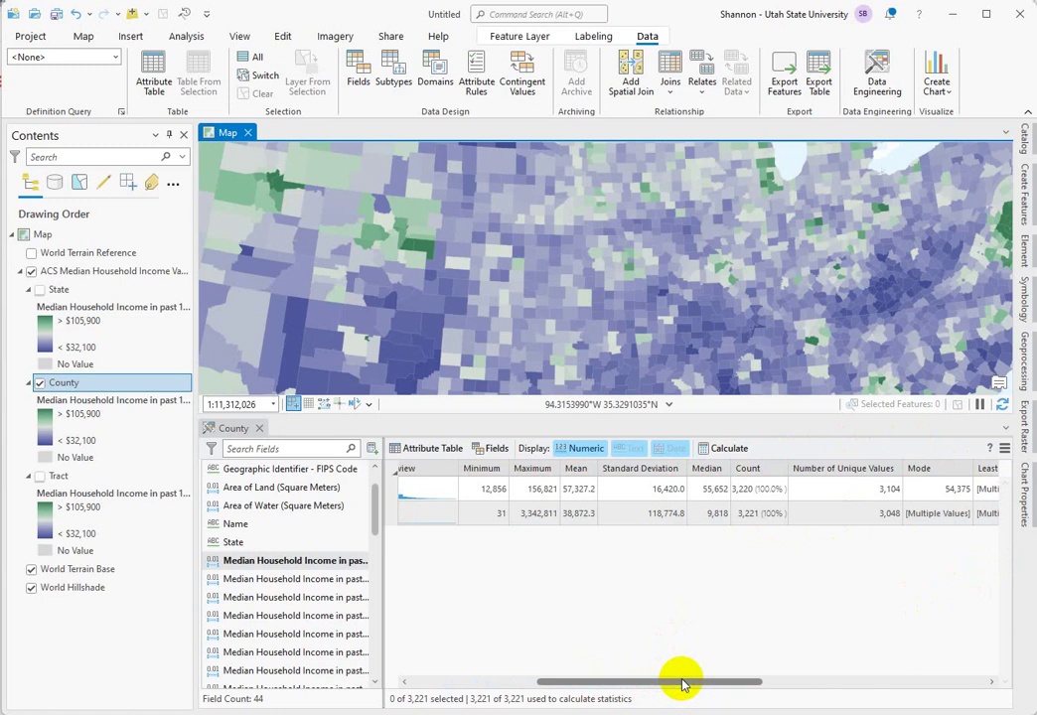
Step: Review the Median Household Income statistics, then close the County fields view
{"action": "left_click_drag", "start_coordinate": [682, 683], "coordinate": [642, 692]}
{"action": "left_click", "coordinate": [658, 494]}
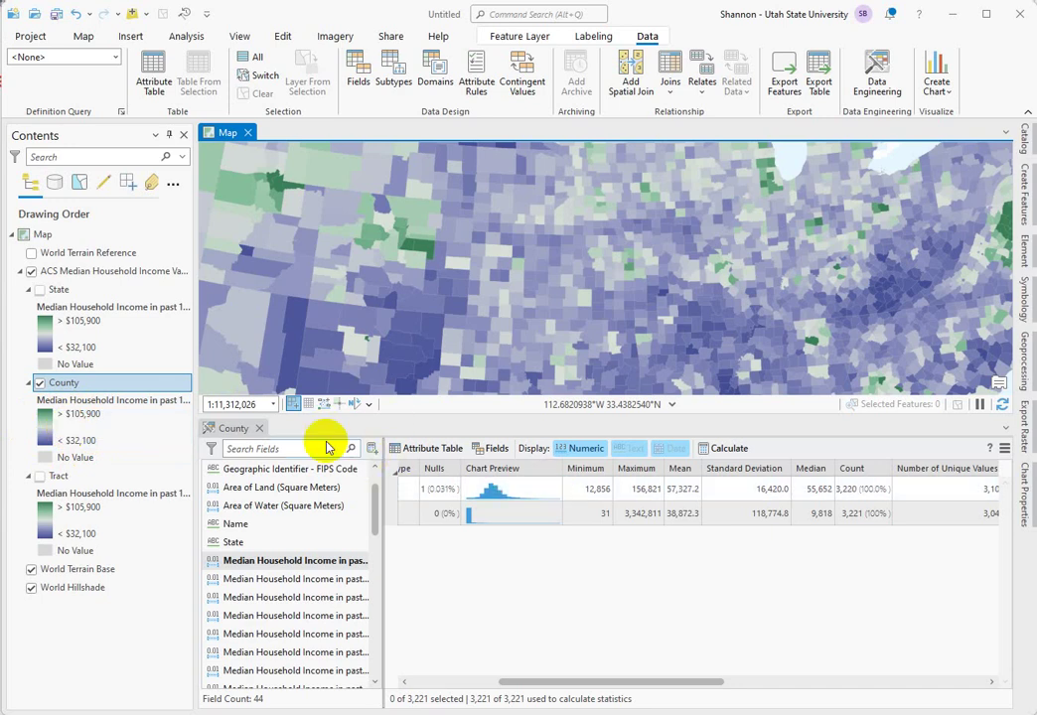
{"action": "left_click_drag", "start_coordinate": [414, 415], "coordinate": [424, 556]}
{"action": "left_click", "coordinate": [260, 573]}
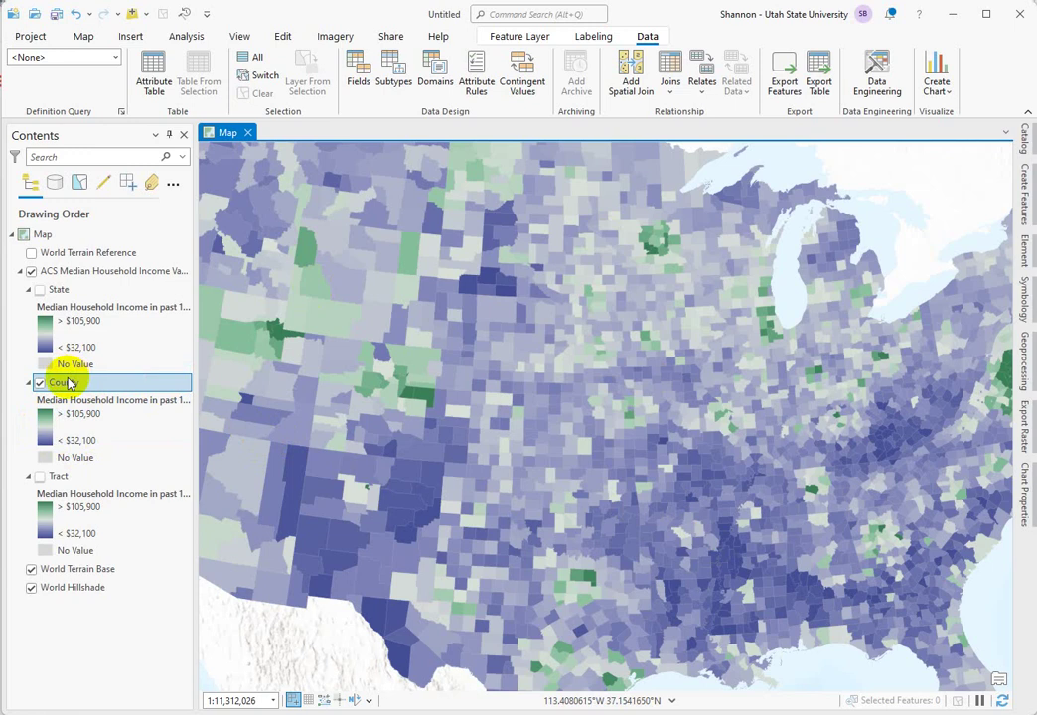
Step: Switch the County layer's primary symbology to Graduated Colors
{"action": "left_click", "coordinate": [1026, 298]}
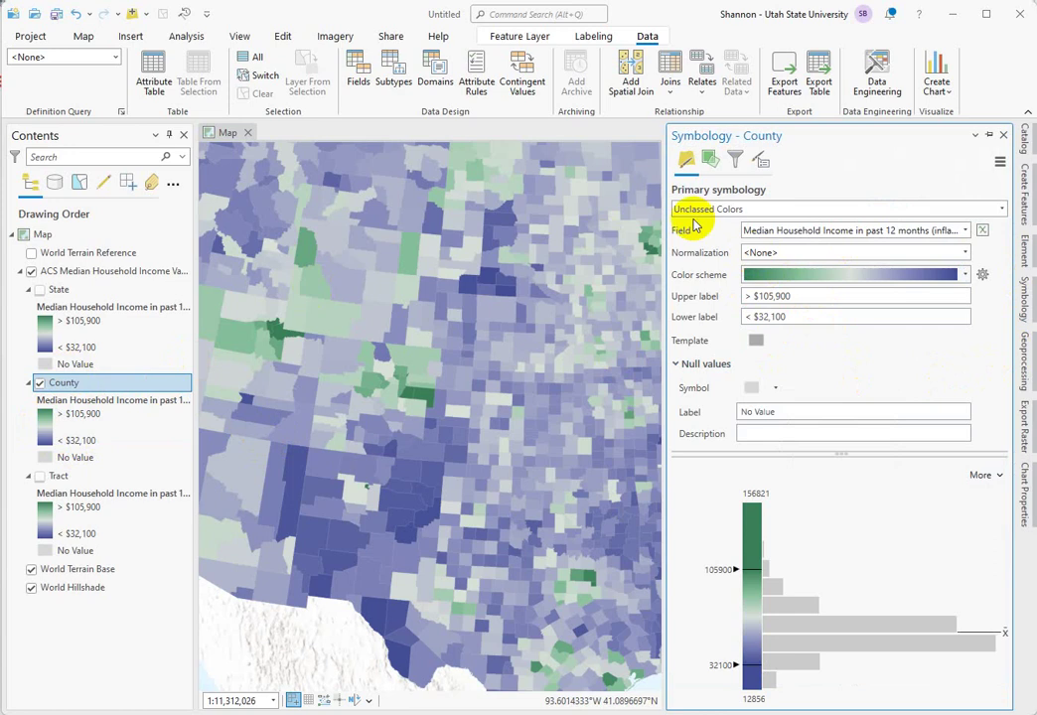
{"action": "left_click", "coordinate": [753, 213]}
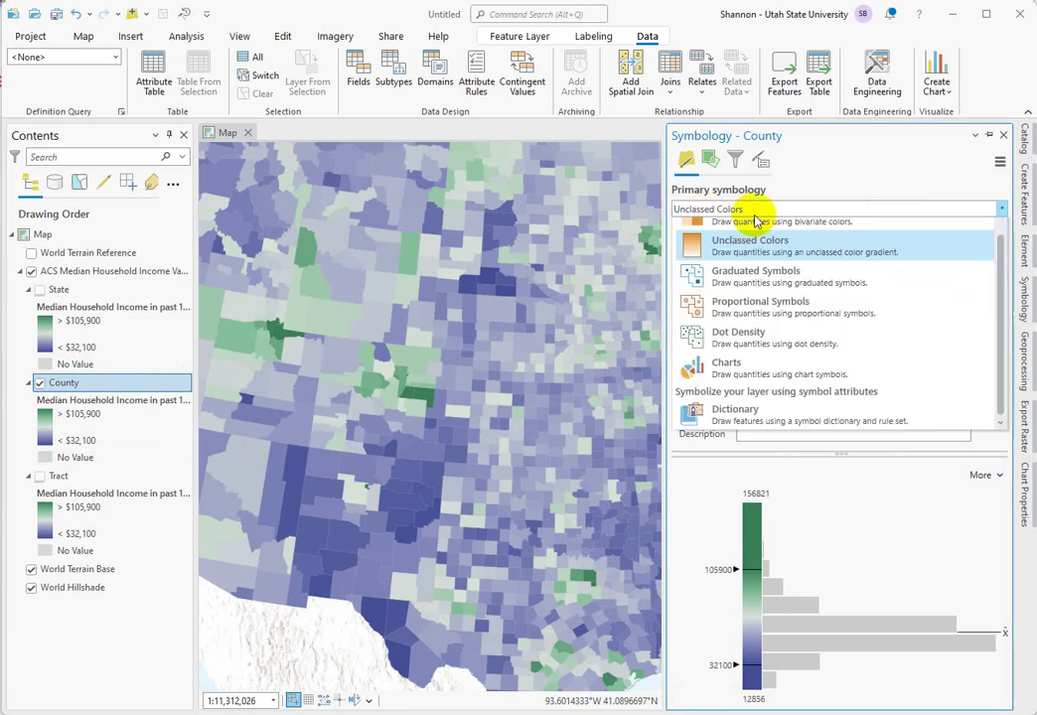
{"action": "scroll", "coordinate": [755, 220], "scroll_direction": "up", "scroll_amount": 2}
{"action": "left_click", "coordinate": [693, 240]}
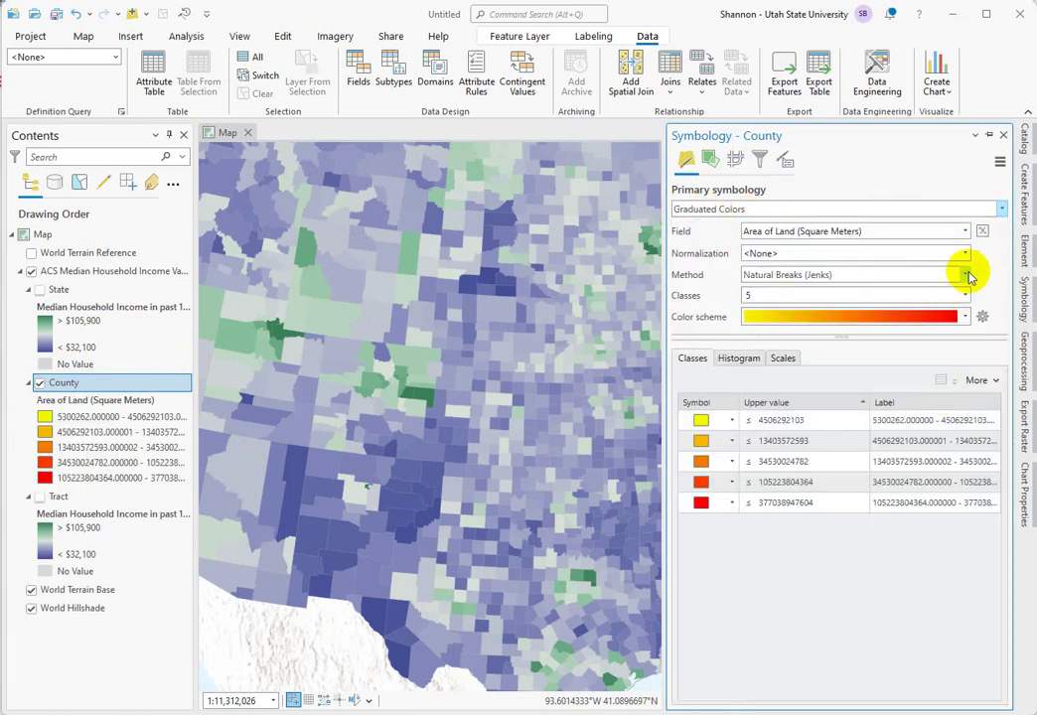
Step: Set the classification method to Standard Deviation
{"action": "left_click", "coordinate": [965, 275]}
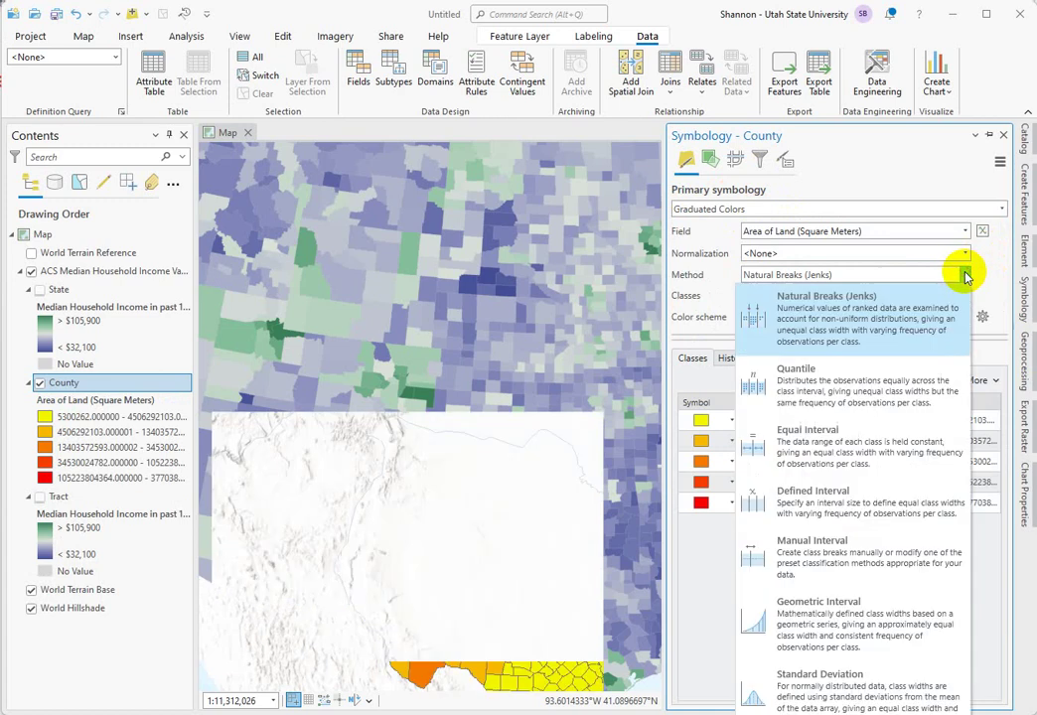
{"action": "left_click", "coordinate": [846, 703]}
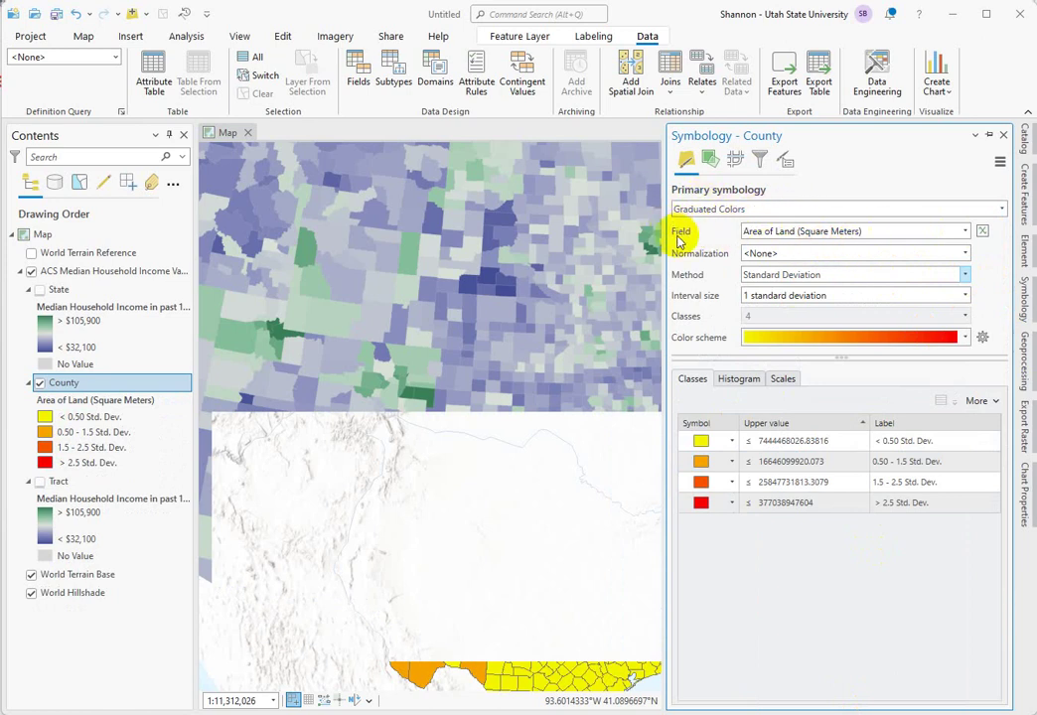
{"action": "left_click", "coordinate": [965, 231]}
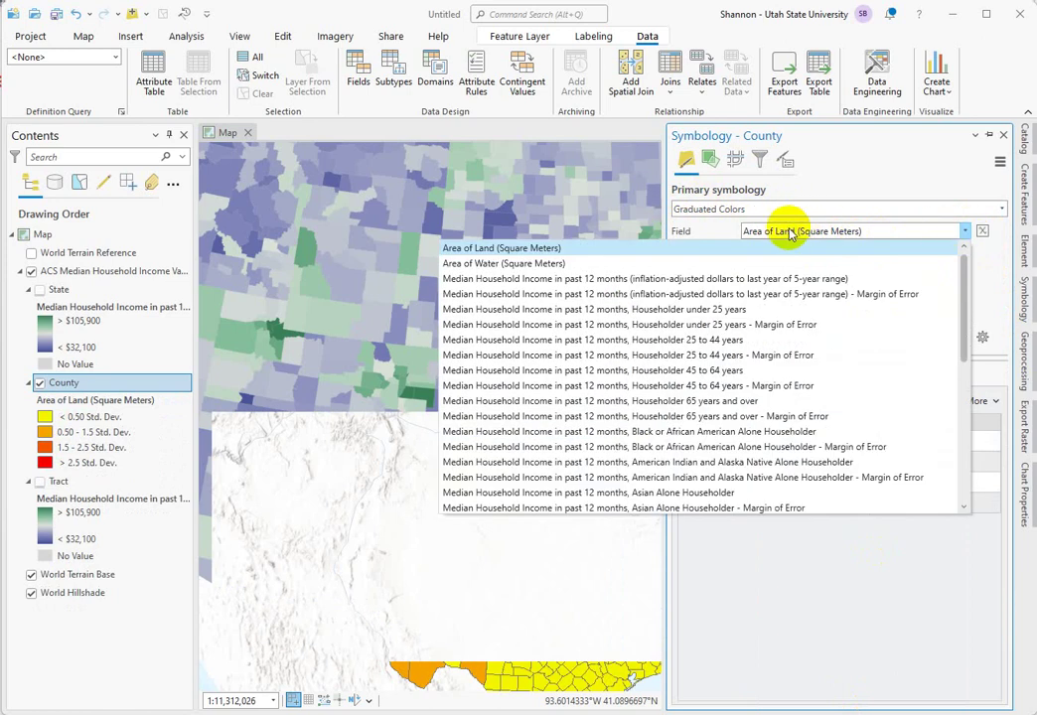
Step: Map Median Household Income in past 12 months using the purple-to-green color scheme
{"action": "left_click", "coordinate": [728, 283]}
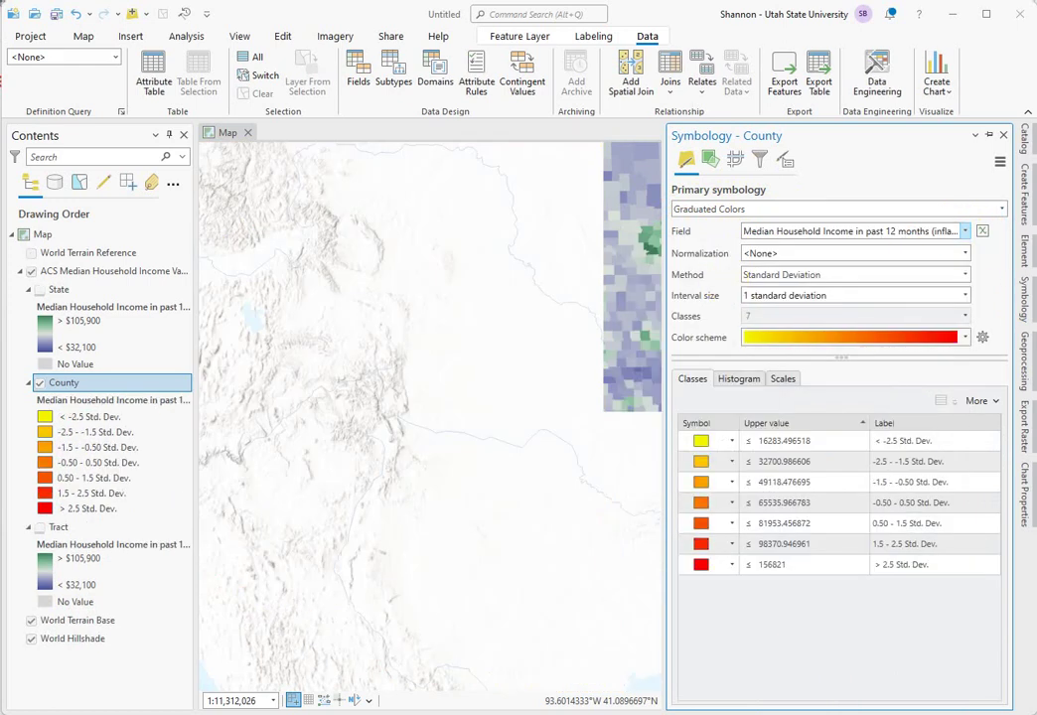
{"action": "left_click", "coordinate": [963, 337]}
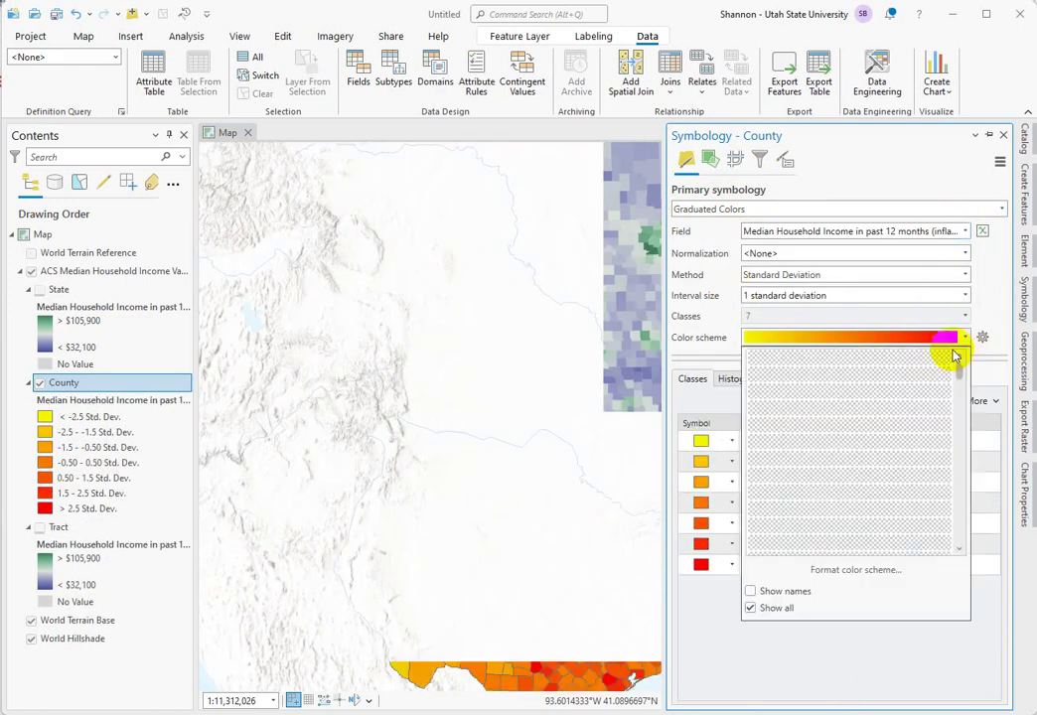
{"action": "scroll", "coordinate": [964, 482], "scroll_direction": "down", "scroll_amount": 8}
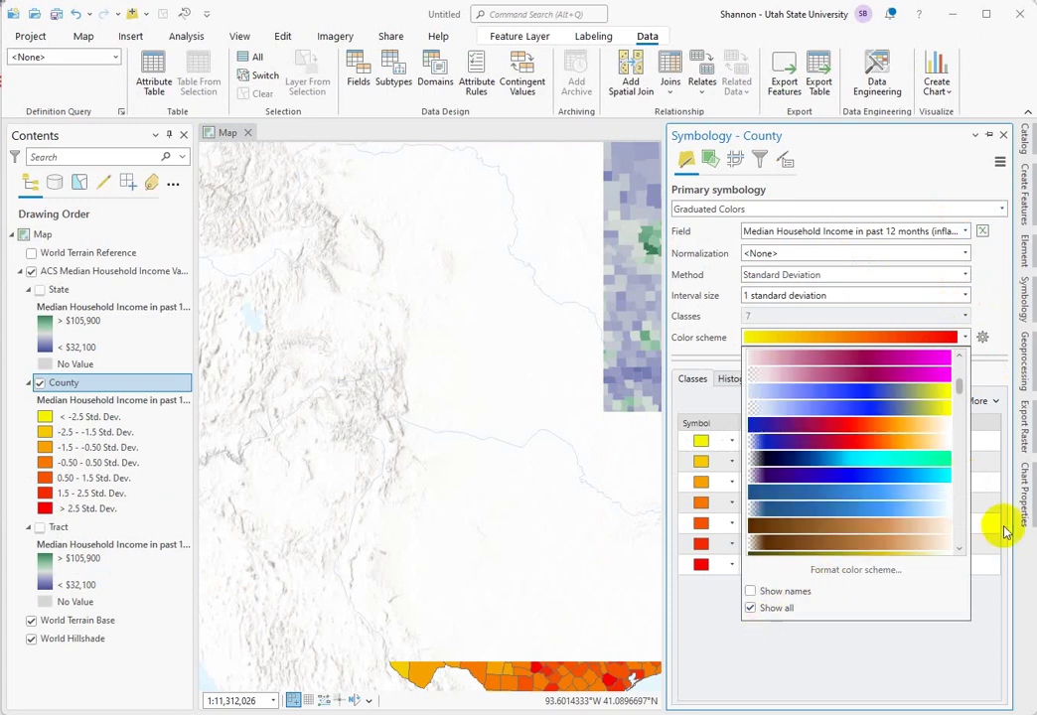
{"action": "left_click", "coordinate": [959, 525]}
{"action": "scroll", "coordinate": [959, 525], "scroll_direction": "down", "scroll_amount": 6}
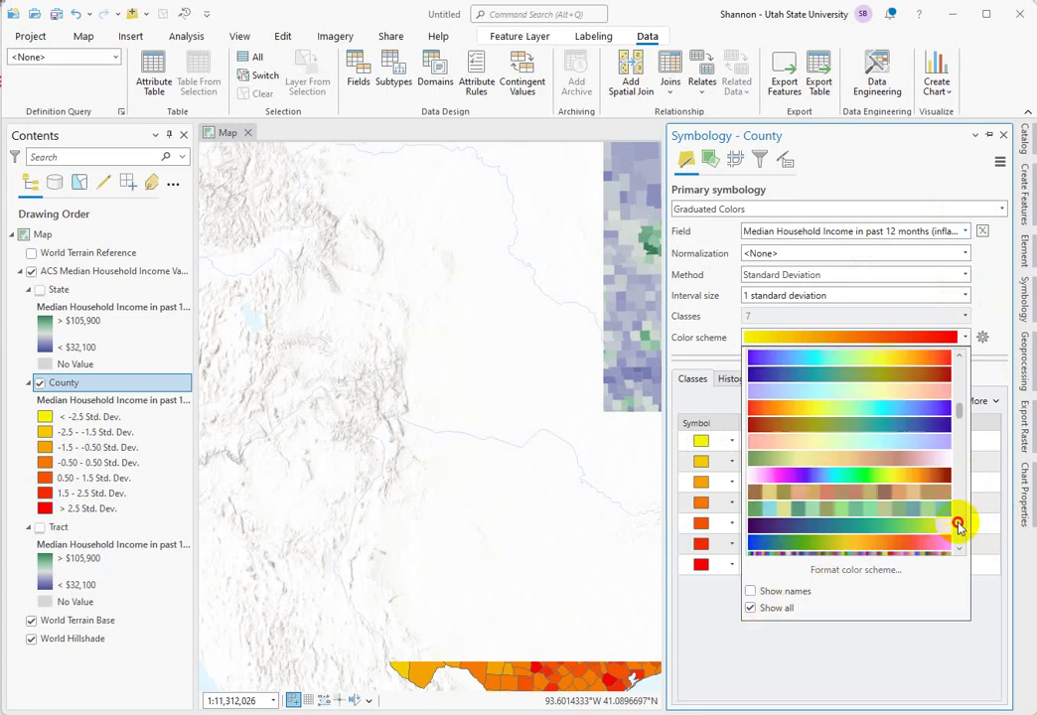
{"action": "scroll", "coordinate": [959, 525], "scroll_direction": "down", "scroll_amount": 3}
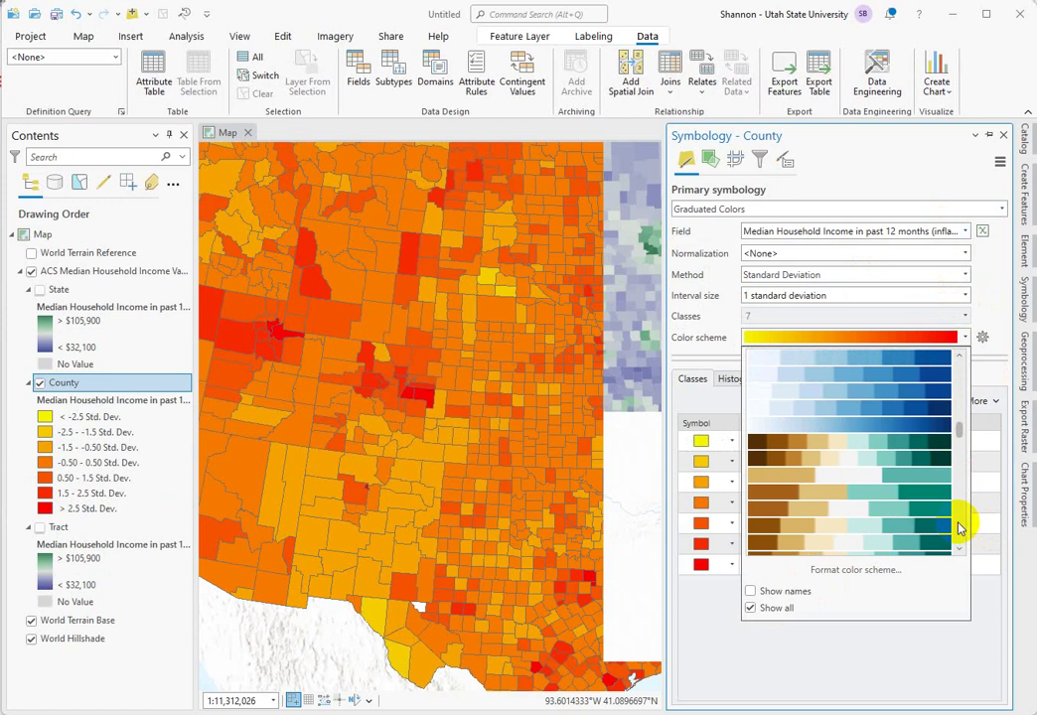
{"action": "scroll", "coordinate": [959, 526], "scroll_direction": "down", "scroll_amount": 6}
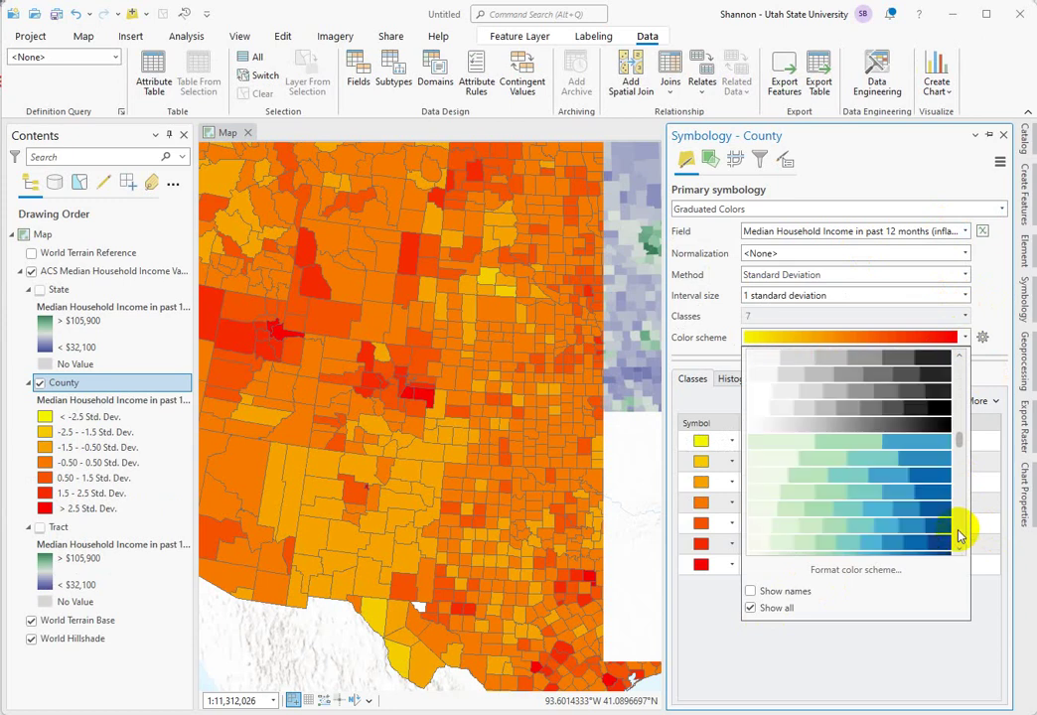
{"action": "scroll", "coordinate": [959, 531], "scroll_direction": "down", "scroll_amount": 6}
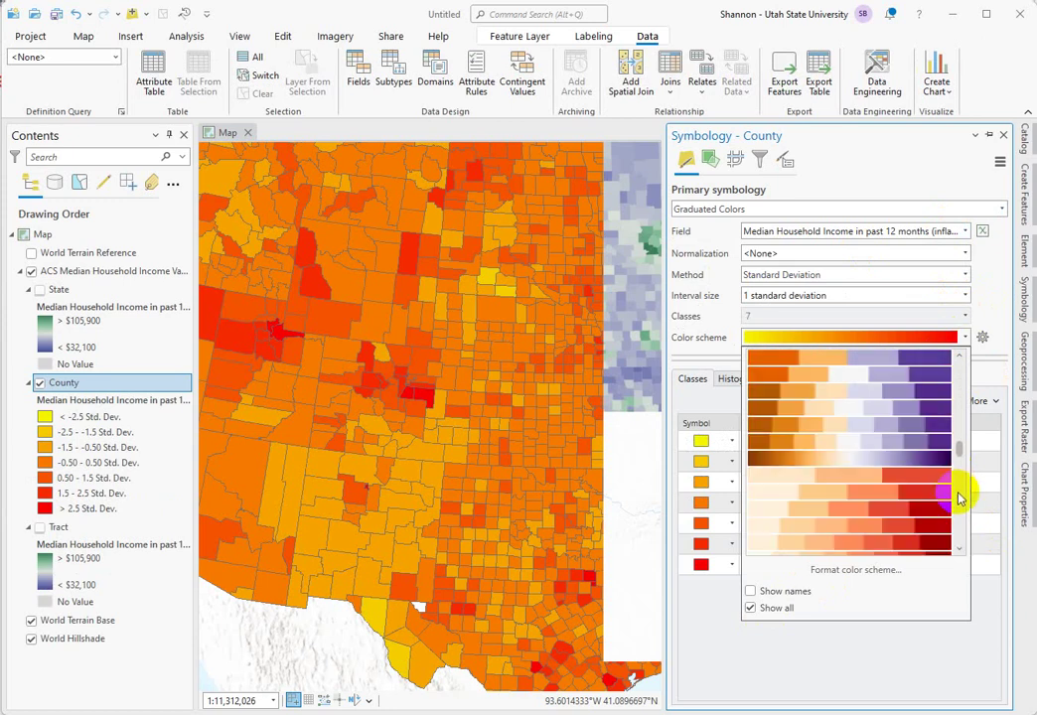
{"action": "scroll", "coordinate": [960, 506], "scroll_direction": "down", "scroll_amount": 8}
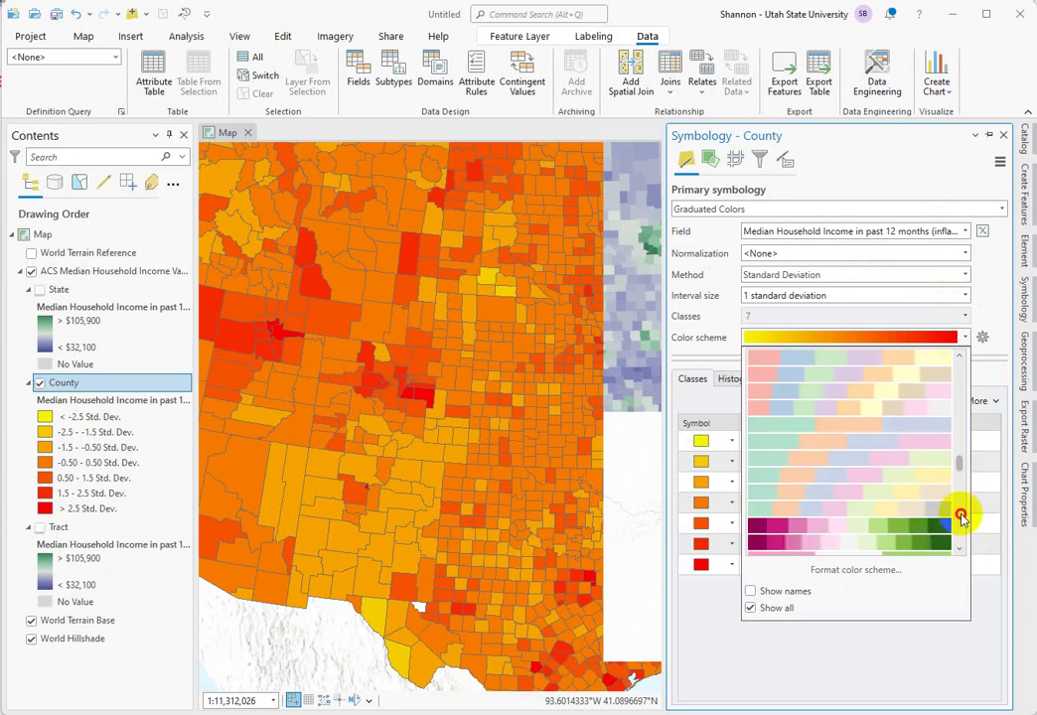
{"action": "scroll", "coordinate": [961, 517], "scroll_direction": "down", "scroll_amount": 8}
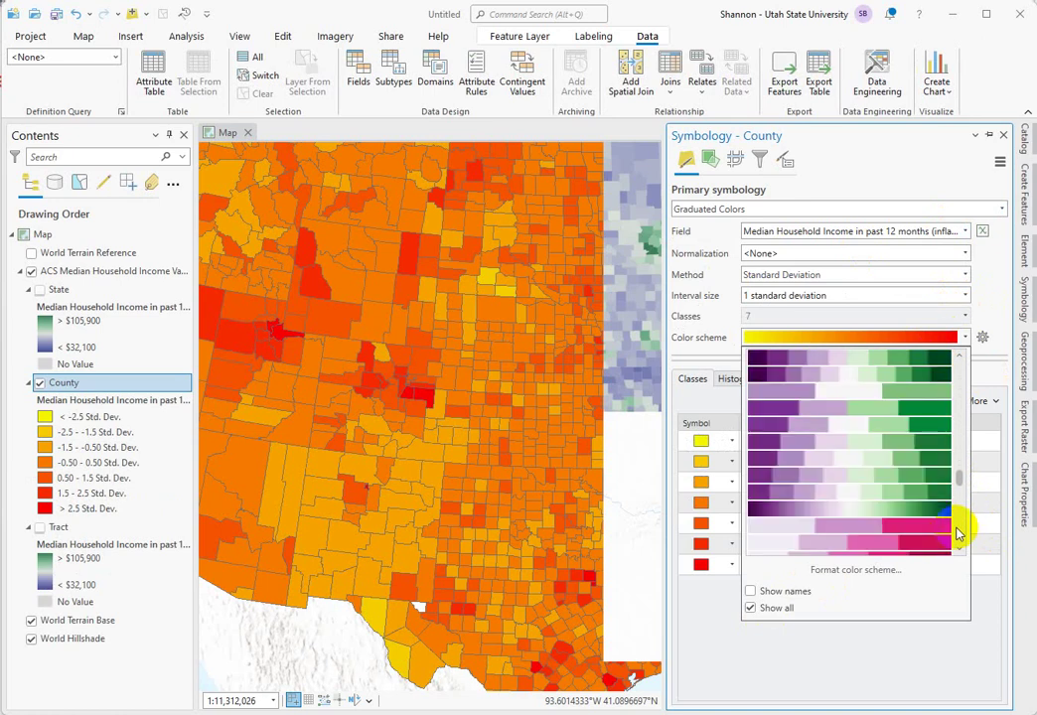
{"action": "left_click", "coordinate": [916, 509]}
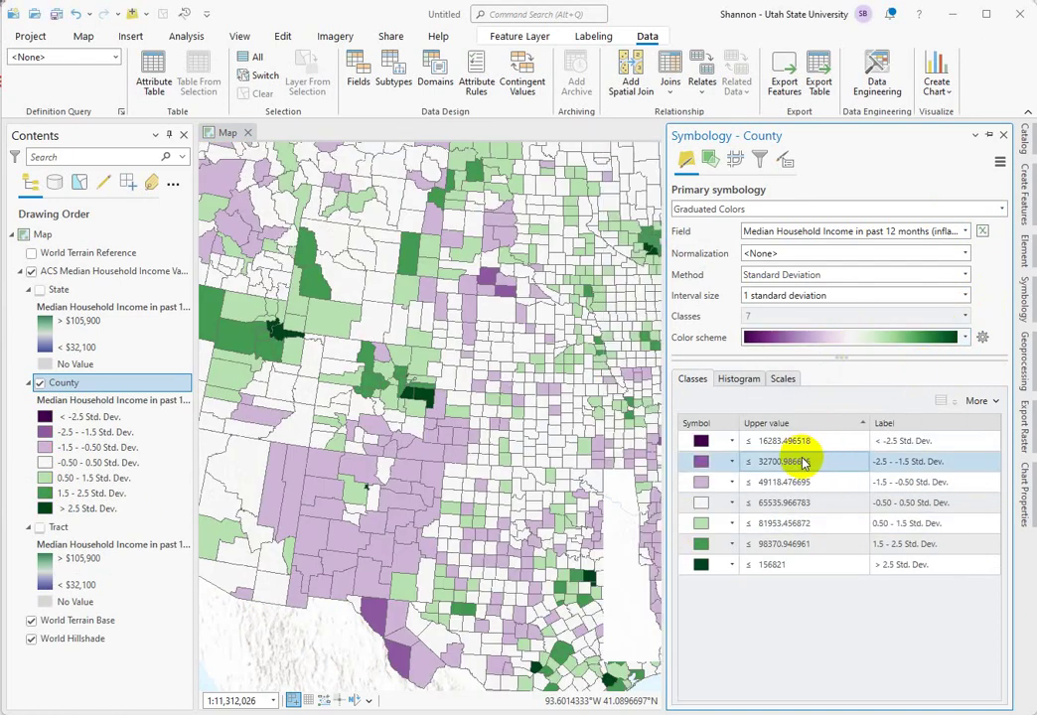
{"action": "left_click", "coordinate": [784, 449]}
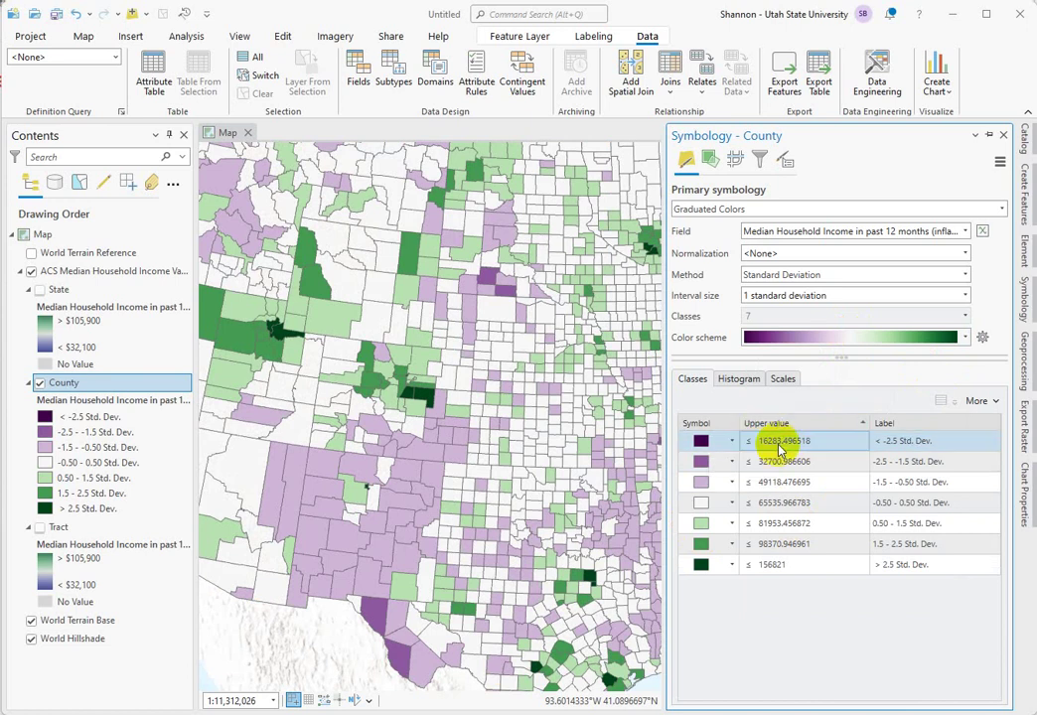
{"action": "left_click", "coordinate": [775, 566]}
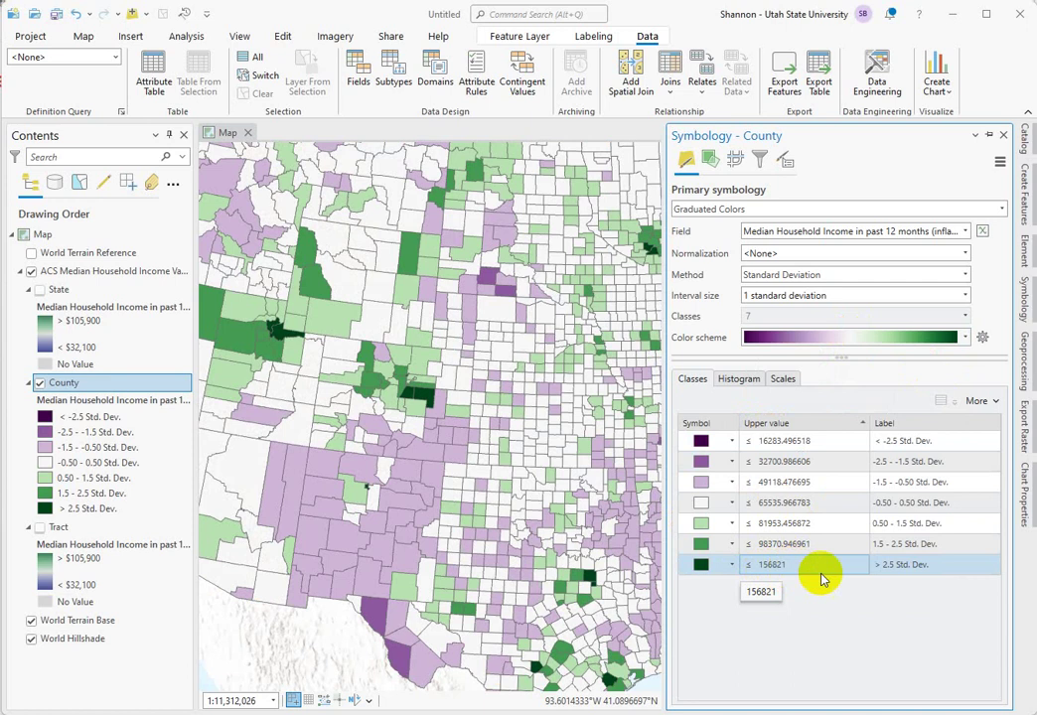
{"action": "left_click", "coordinate": [933, 545]}
{"action": "left_click", "coordinate": [876, 503]}
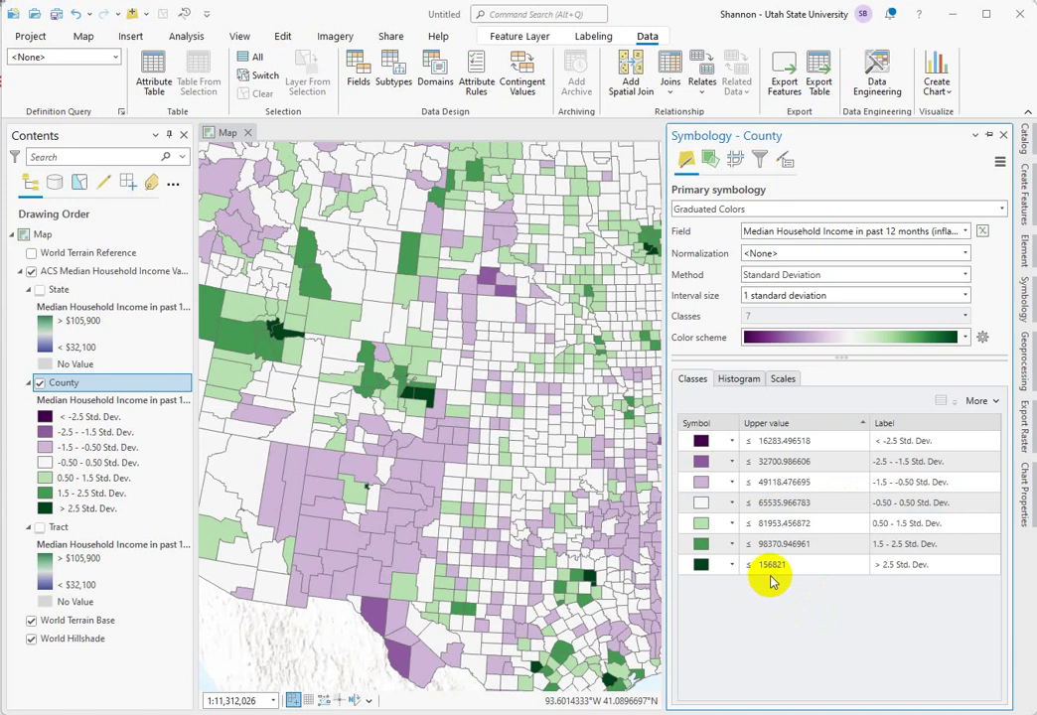
{"action": "left_click", "coordinate": [689, 562]}
{"action": "left_click", "coordinate": [693, 524]}
{"action": "left_click", "coordinate": [926, 558]}
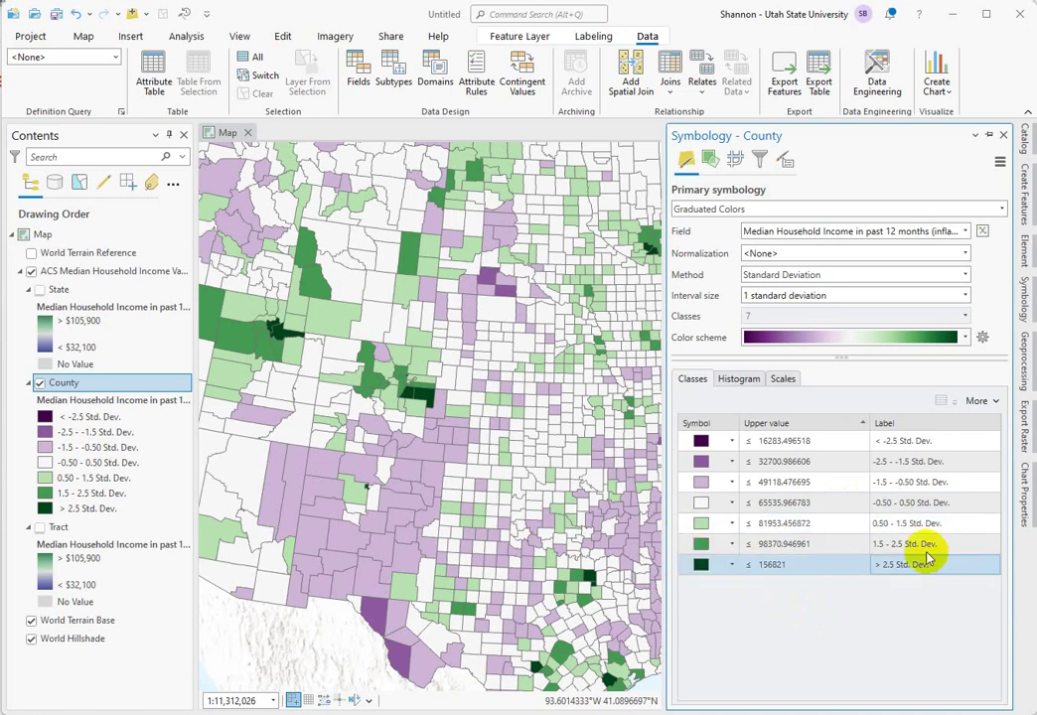
{"action": "left_click", "coordinate": [878, 508]}
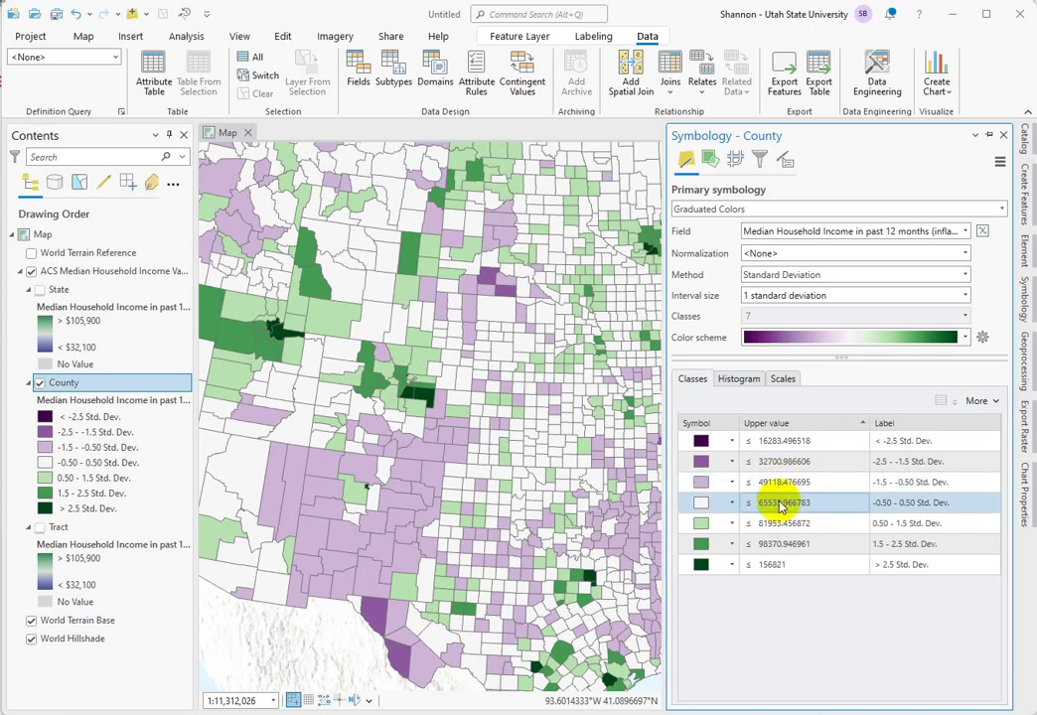
{"action": "left_click", "coordinate": [785, 463]}
{"action": "left_click", "coordinate": [861, 505]}
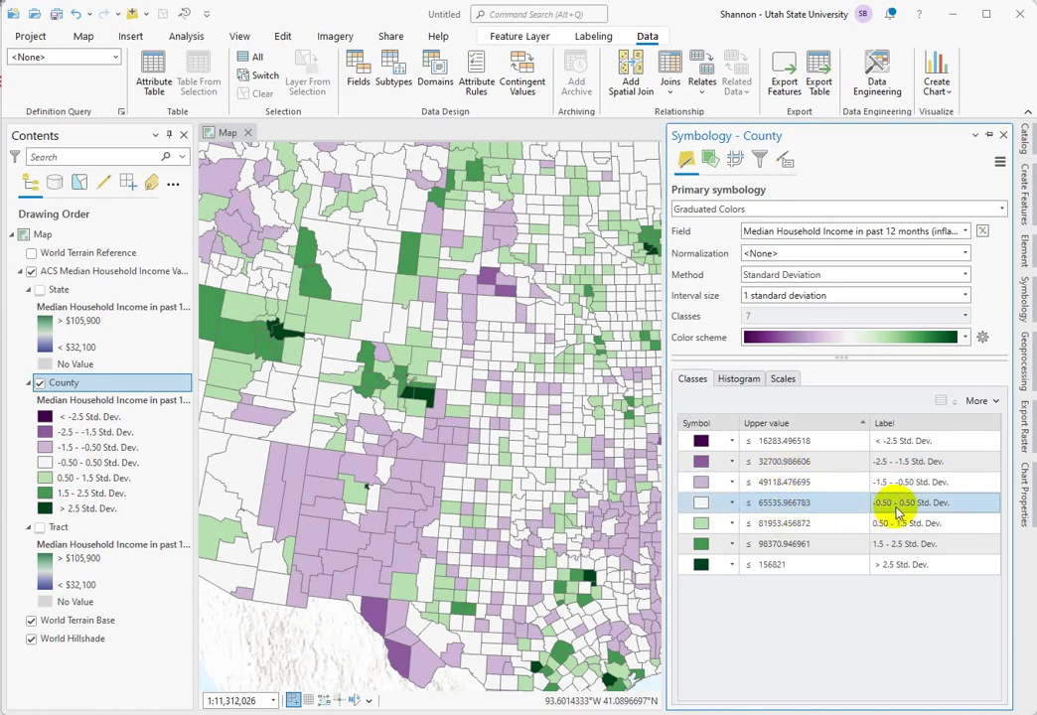
{"action": "left_click", "coordinate": [810, 484]}
{"action": "left_click", "coordinate": [807, 505]}
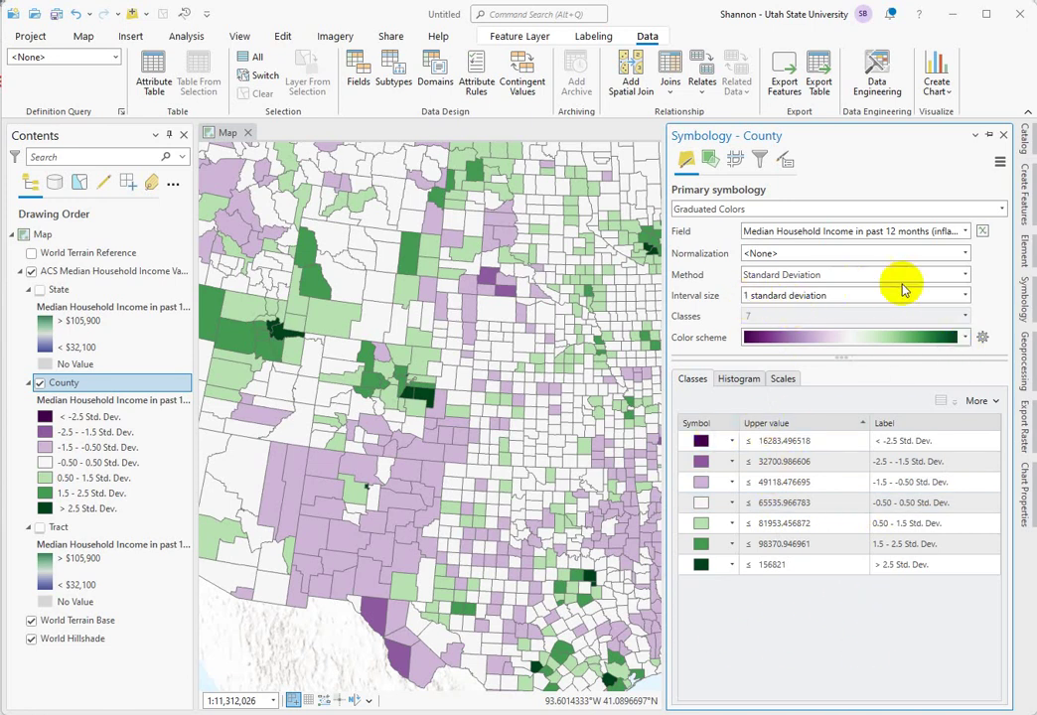
Step: Set the interval size to 1/2 standard deviation for 11 classes and narrow the Symbology pane
{"action": "left_click", "coordinate": [969, 294]}
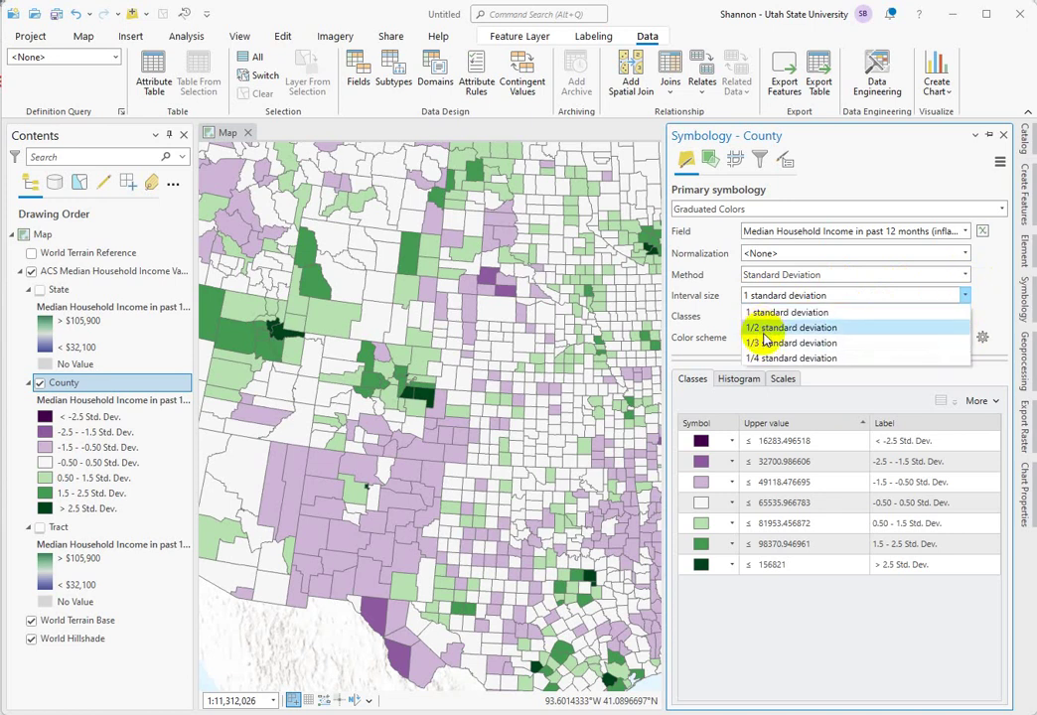
{"action": "left_click", "coordinate": [755, 342]}
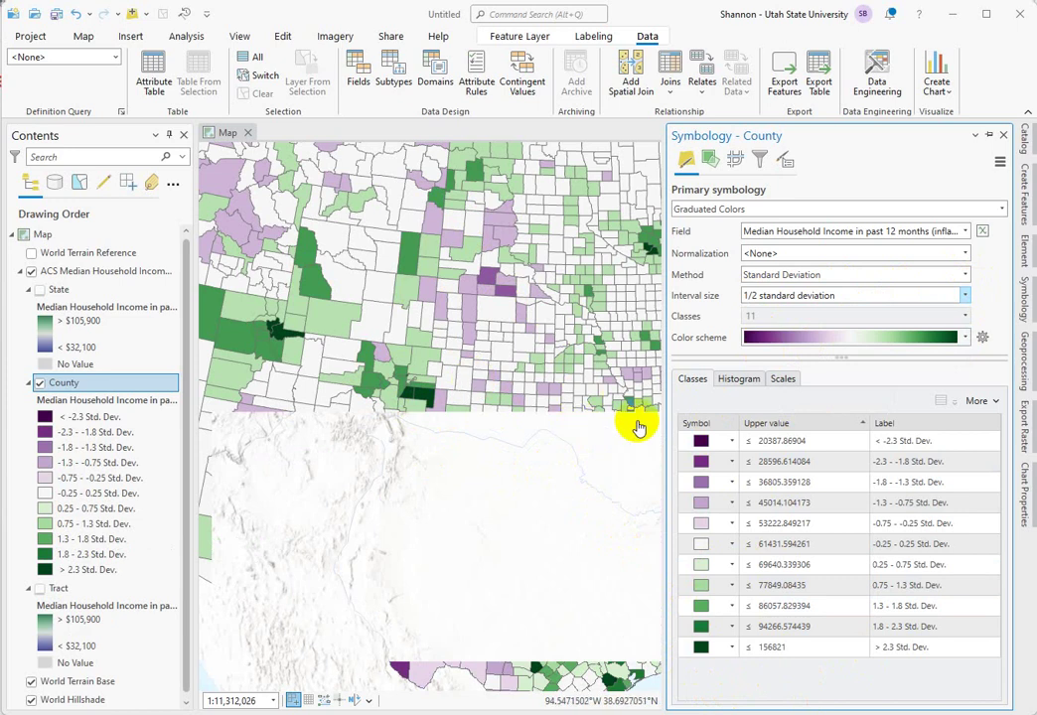
{"action": "left_click_drag", "start_coordinate": [663, 418], "coordinate": [829, 437]}
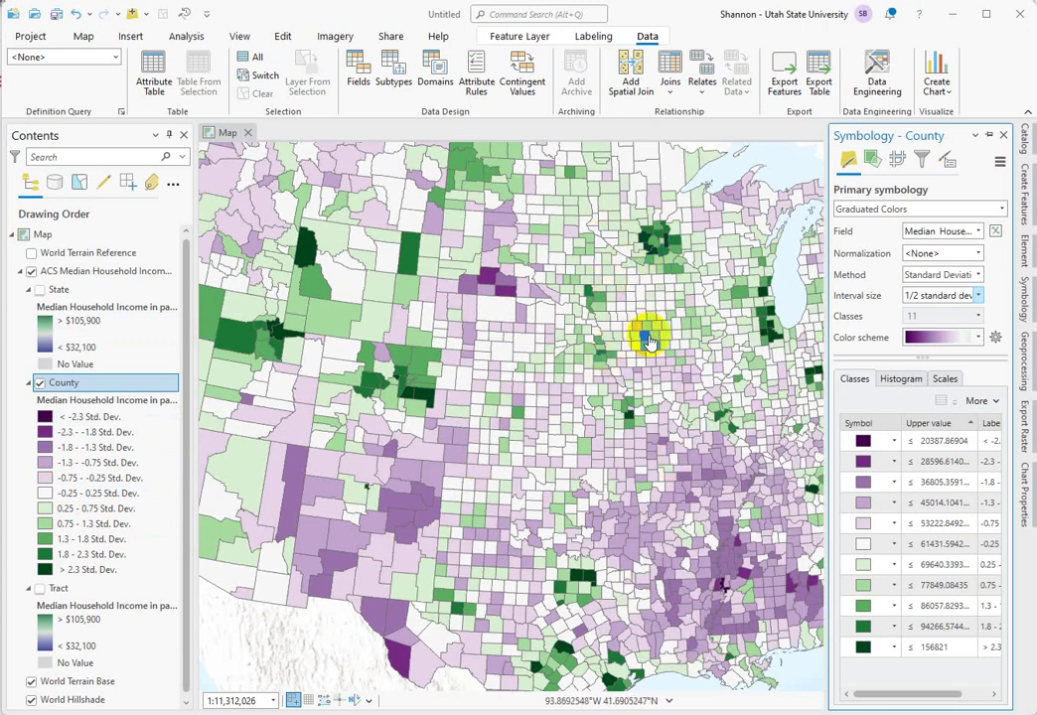
Step: Close the symbology settings, then zoom out and pan to frame all contiguous US counties
{"action": "left_click", "coordinate": [646, 254]}
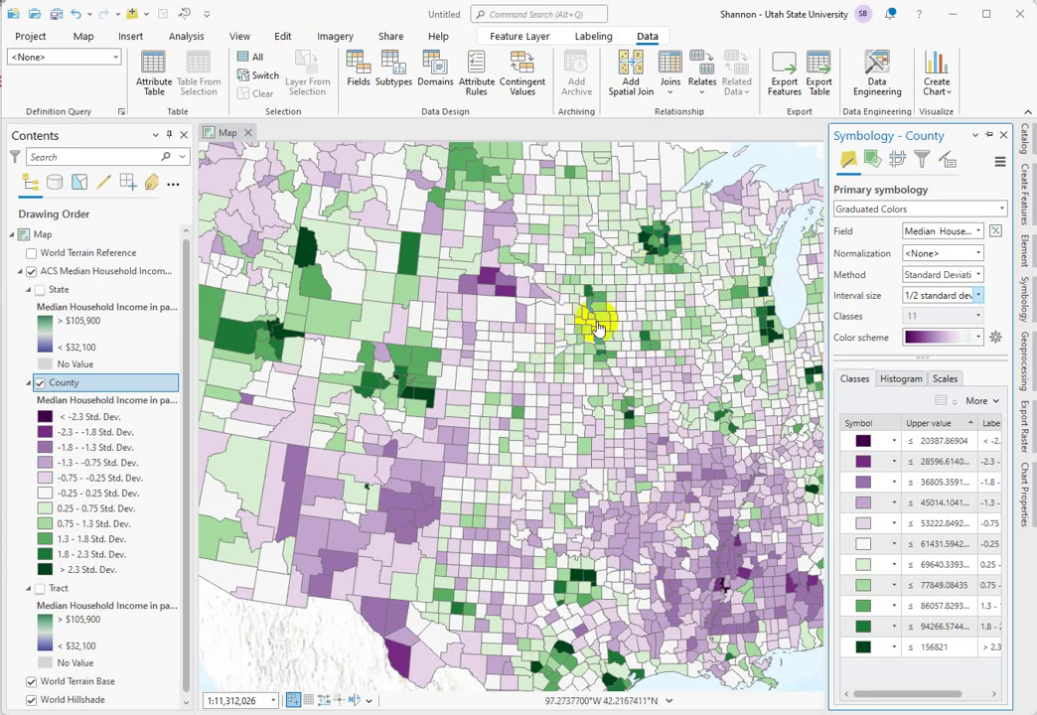
{"action": "scroll", "coordinate": [621, 495], "scroll_direction": "down", "scroll_amount": 2}
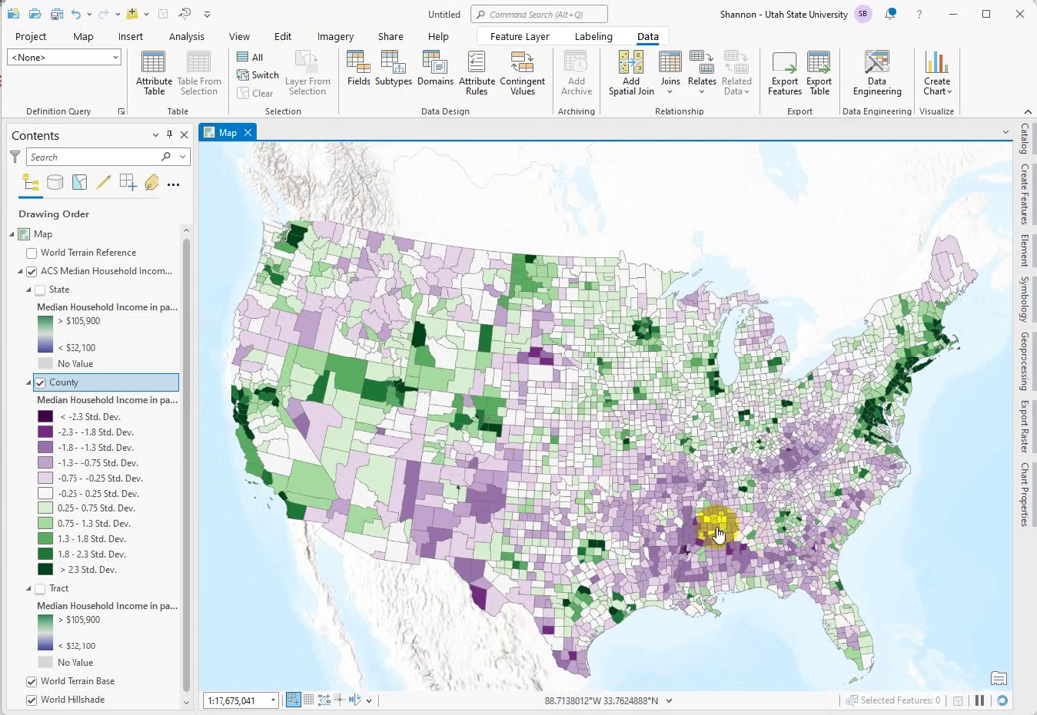
{"action": "left_click_drag", "start_coordinate": [715, 526], "coordinate": [713, 482]}
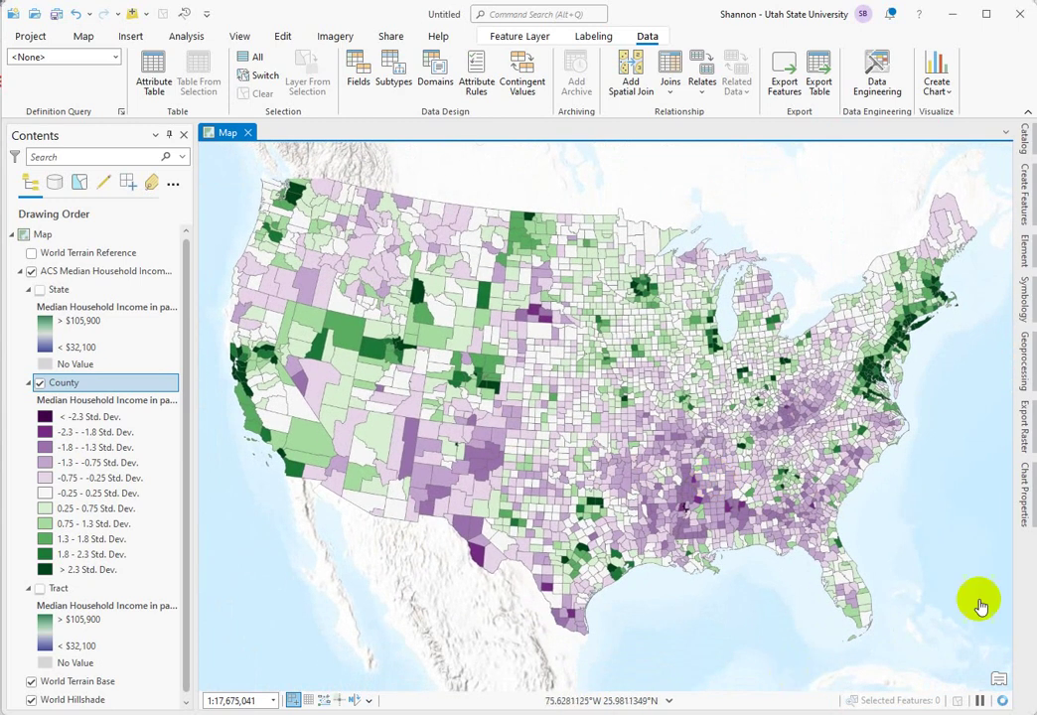